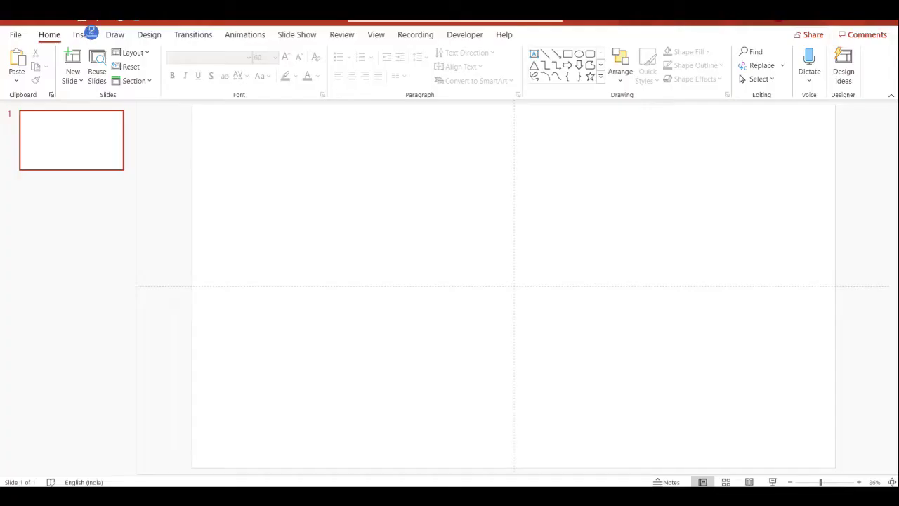
Open the Insert Chart dialog from the Insert ribbon.
left_click(85, 34)
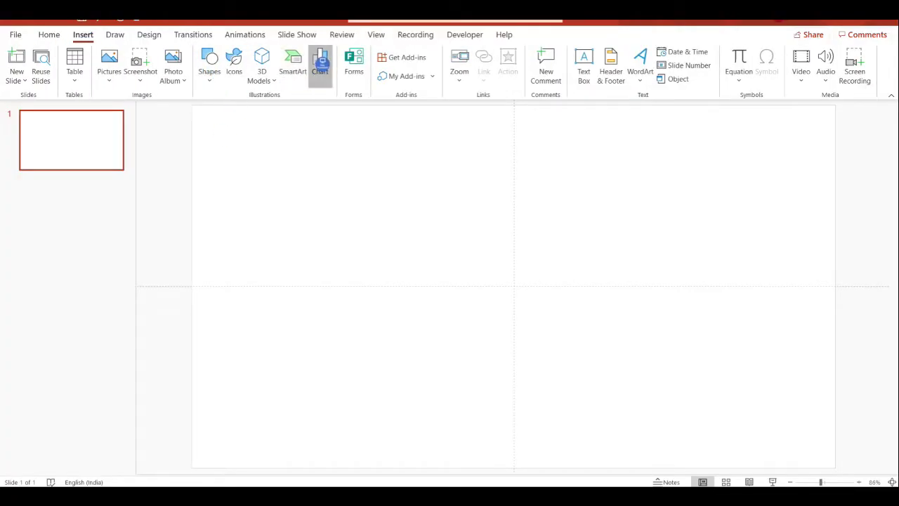
left_click(320, 64)
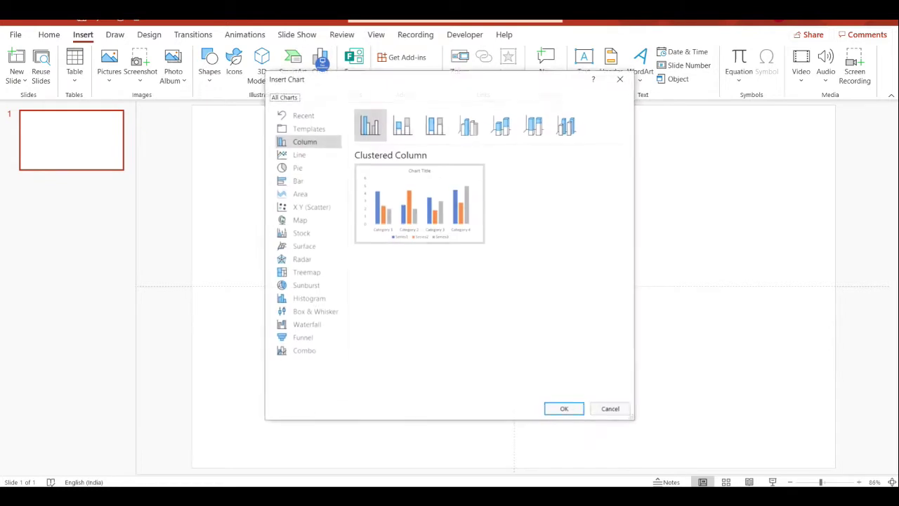
Insert a default Pie chart on the blank slide.
left_click(296, 167)
mouse_move(420, 204)
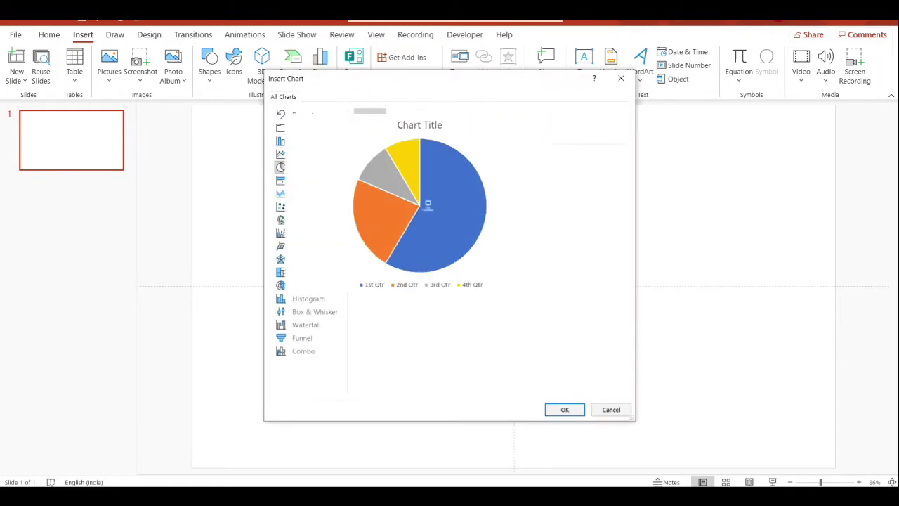
left_click(566, 408)
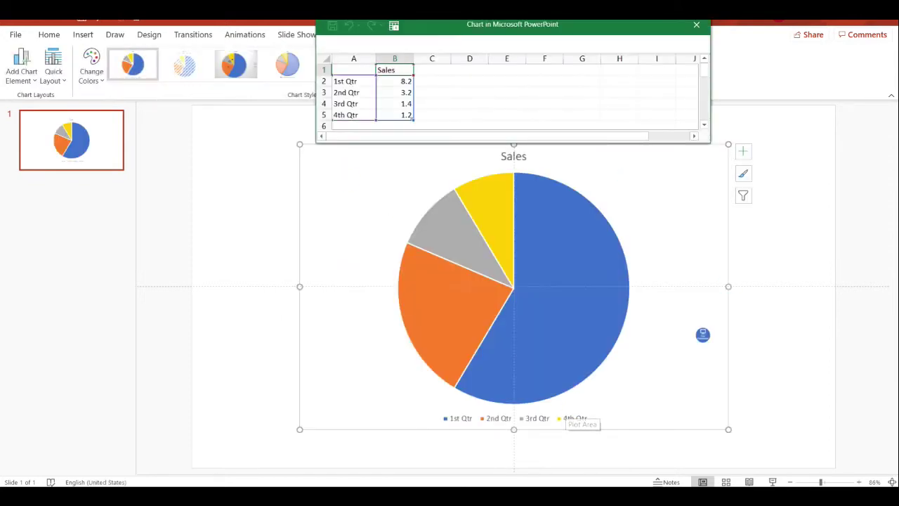
Fill the data sheet's category column with Student 1 through Student 30 using the fill handle.
left_click(358, 82)
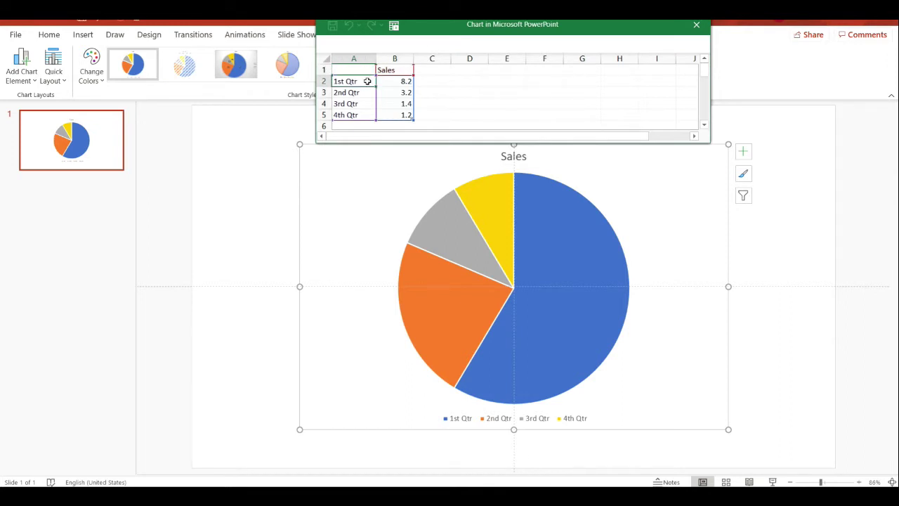
type("Student 1")
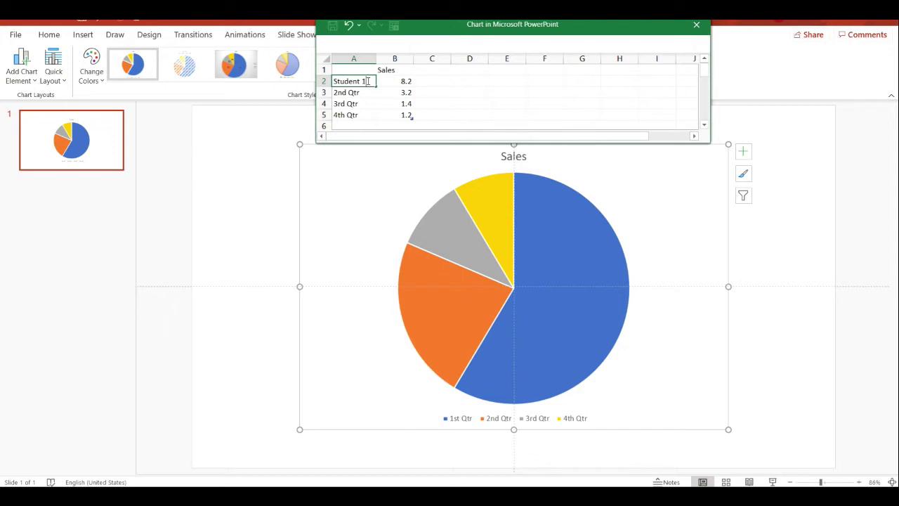
mouse_move(375, 86)
left_mouse_down()
mouse_move(380, 135)
mouse_move(375, 90)
left_mouse_up()
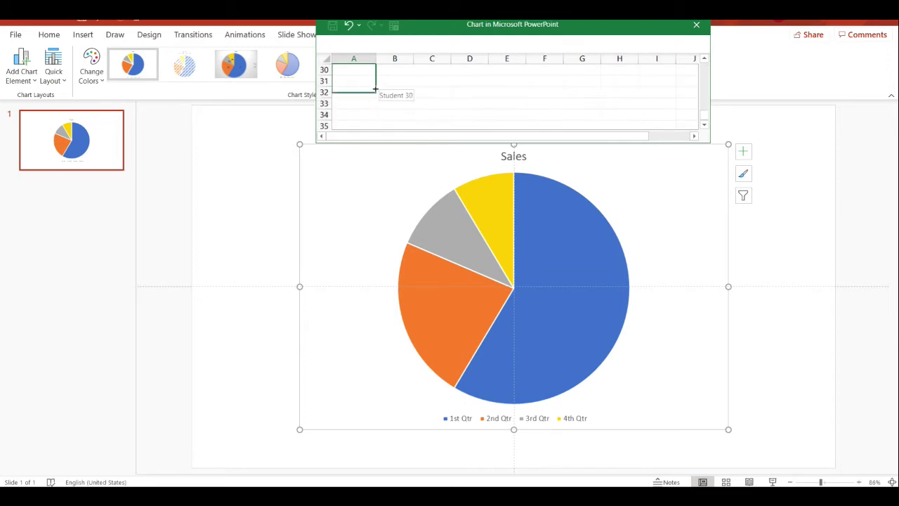
left_click_drag(376, 85, 377, 84)
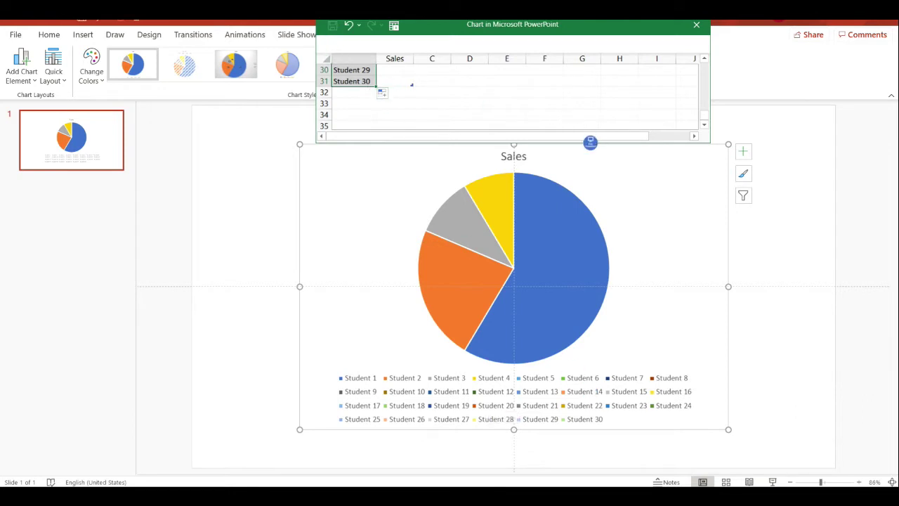
left_click_drag(586, 137, 684, 130)
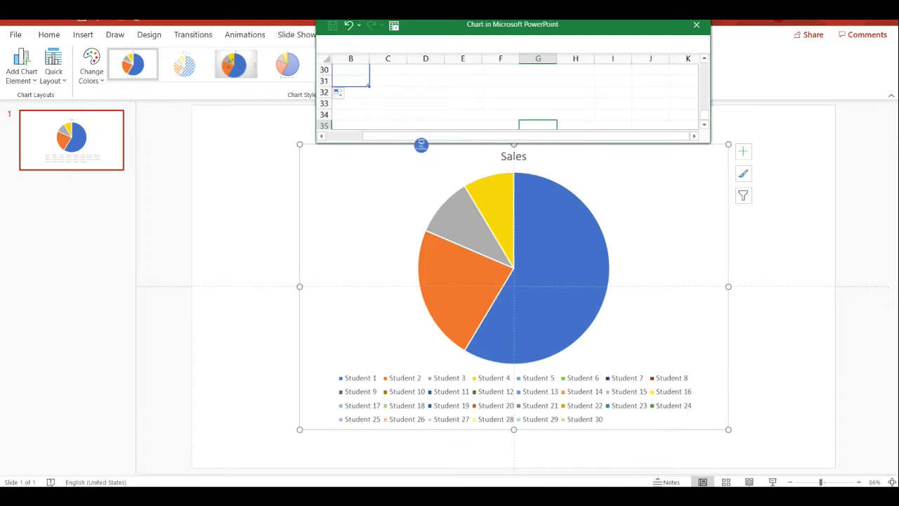
left_click_drag(408, 137, 331, 136)
scroll(429, 94, "up", 4)
scroll(429, 98, "up", 5)
scroll(429, 101, "up", 1)
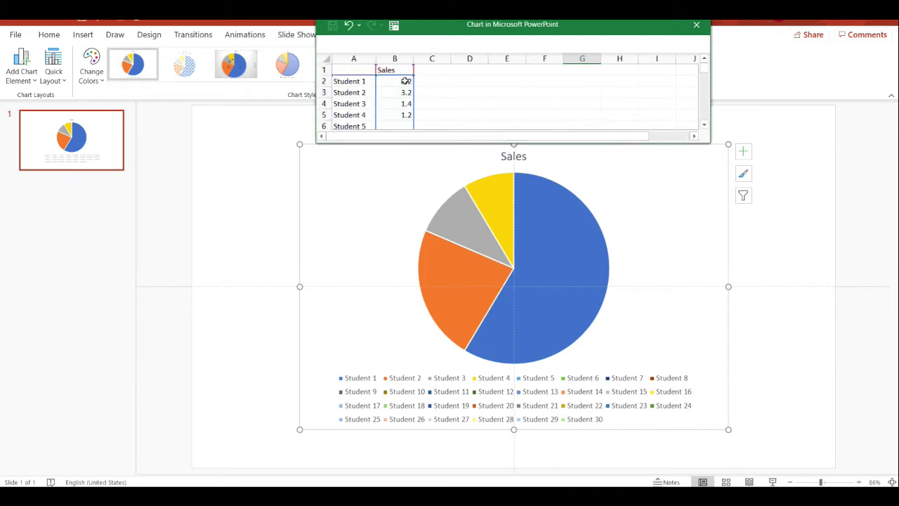
Set every student's value to 2 in column B and close the data sheet.
left_click(406, 81)
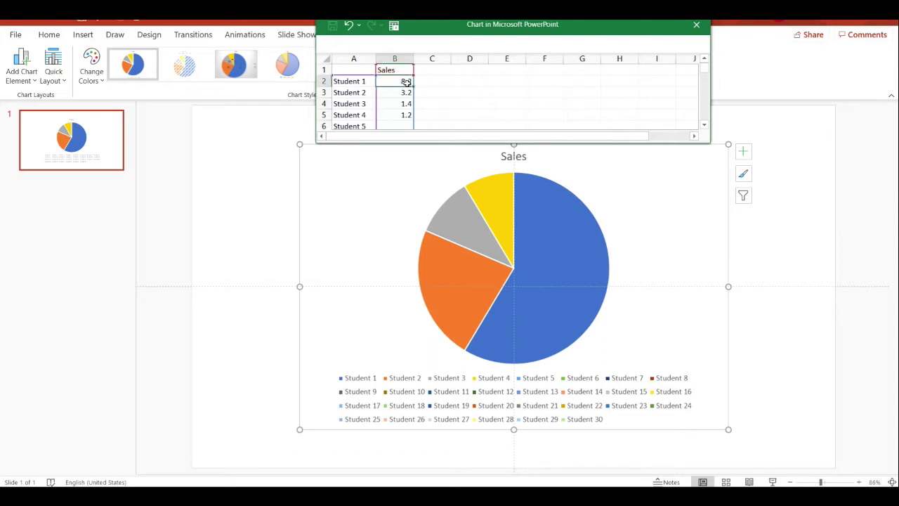
key("BackSpace")
type("2")
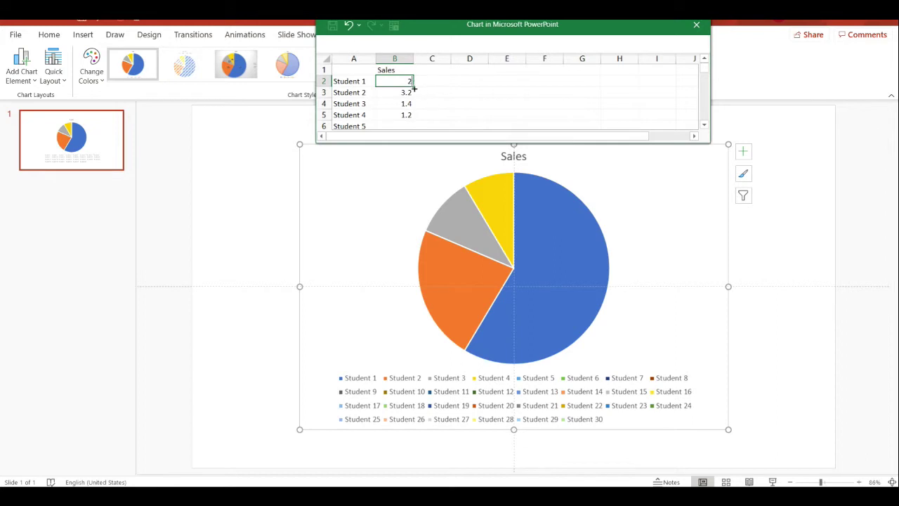
mouse_move(415, 88)
left_mouse_down()
mouse_move(409, 147)
mouse_move(401, 107)
left_mouse_up()
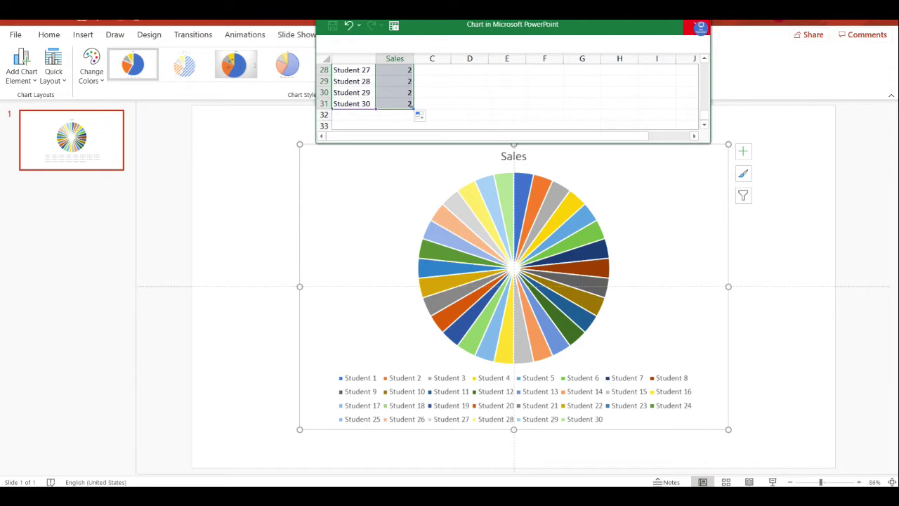
left_click(700, 27)
Delete the chart's legend and its 'Sales' title.
left_click(532, 395)
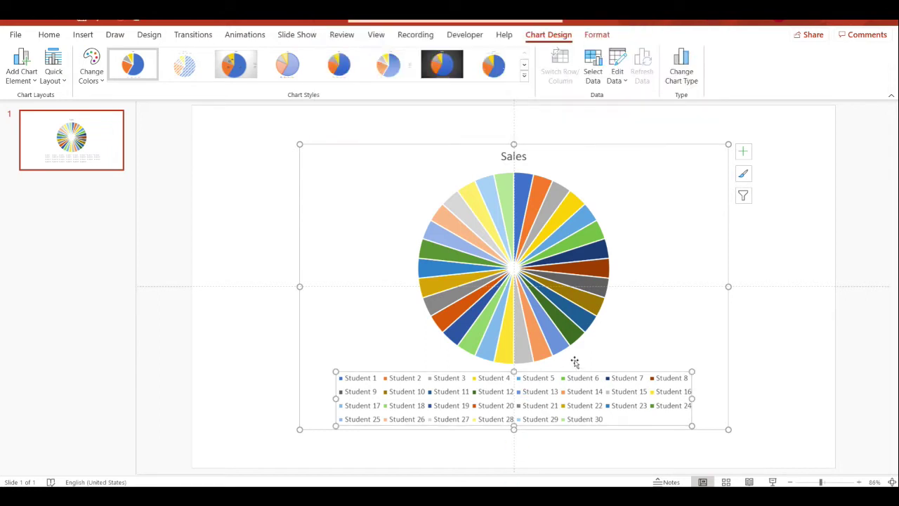
key("Delete")
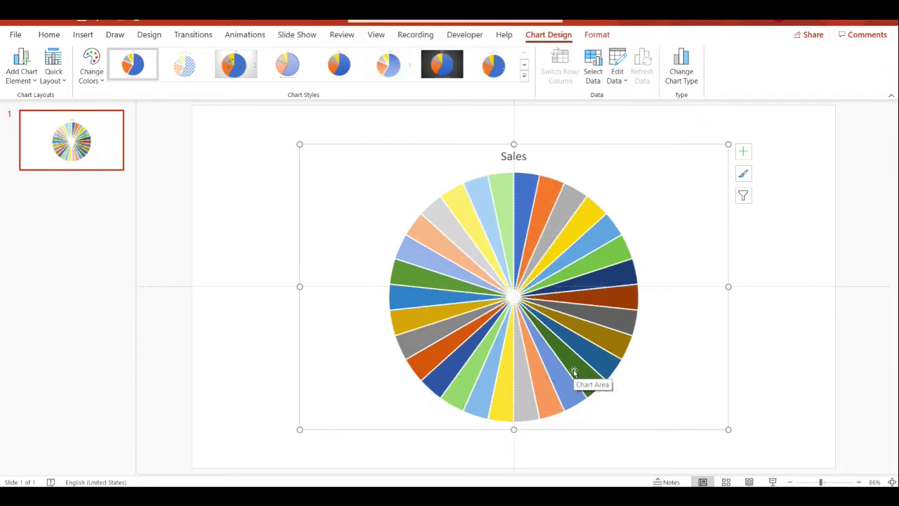
left_click(514, 158)
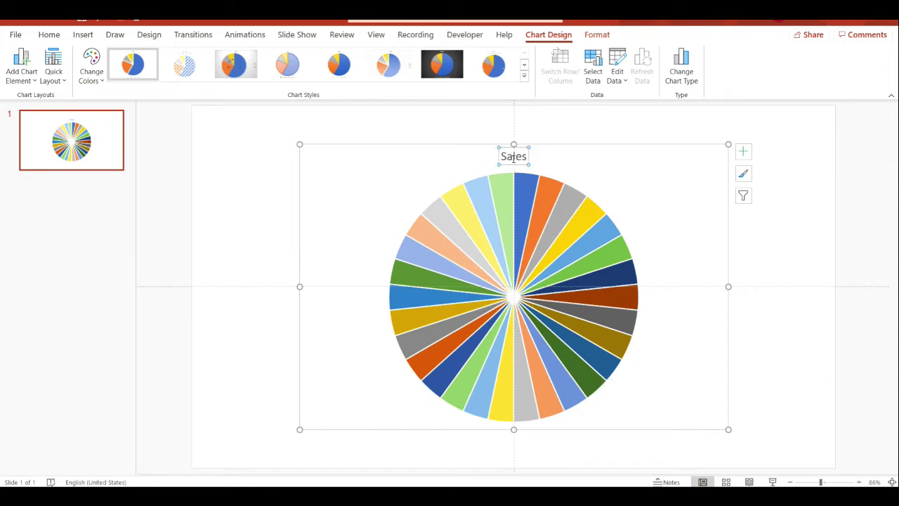
key("Delete")
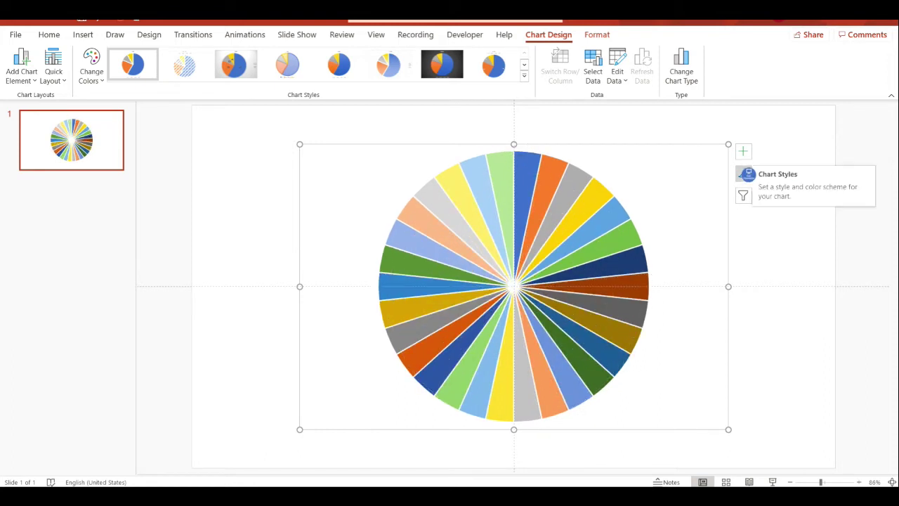
Turn on data labels for the pie slices and open their More Options settings.
left_click(747, 174)
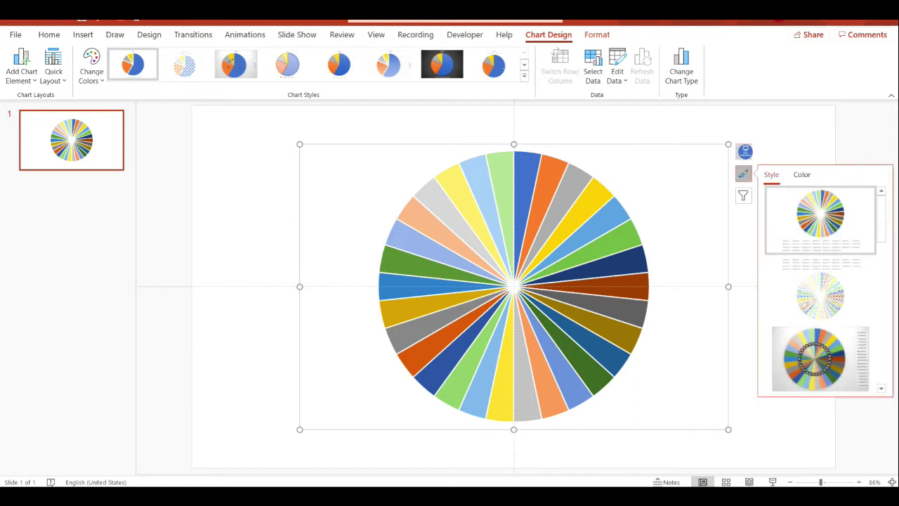
left_click(745, 151)
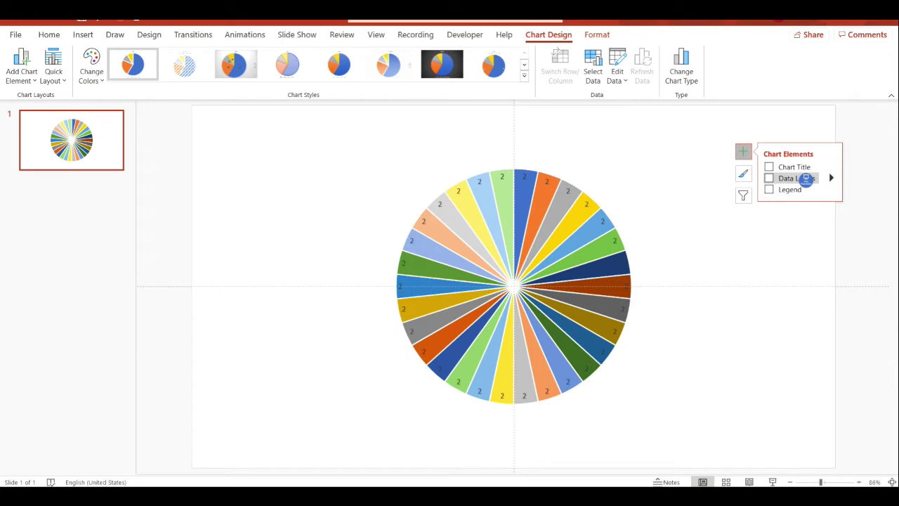
left_click(787, 178)
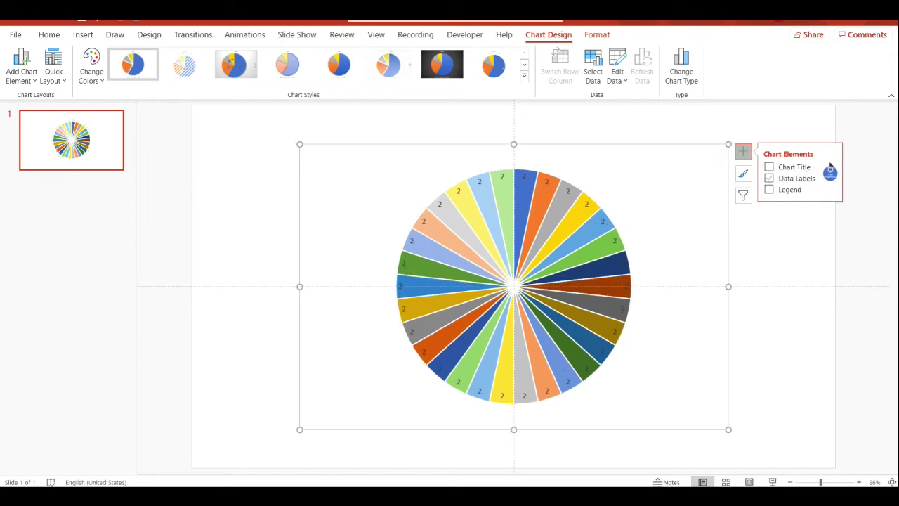
left_click(829, 178)
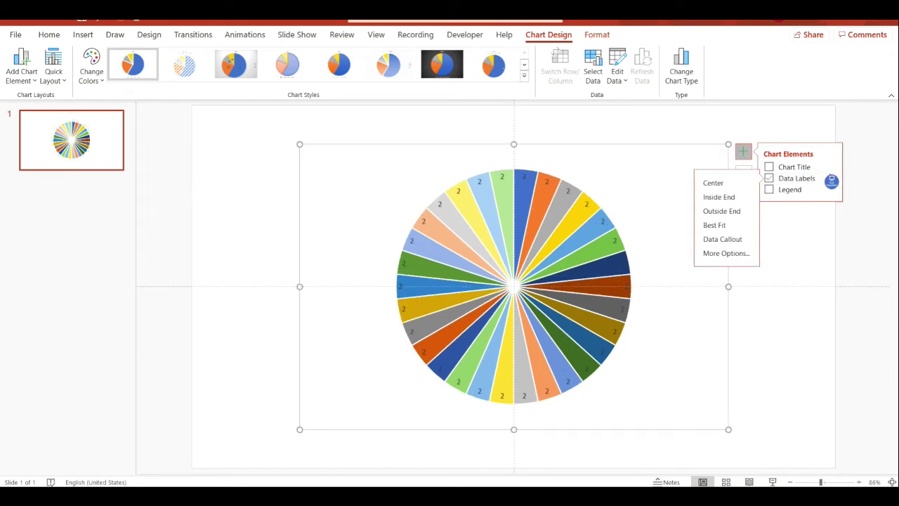
left_click(724, 253)
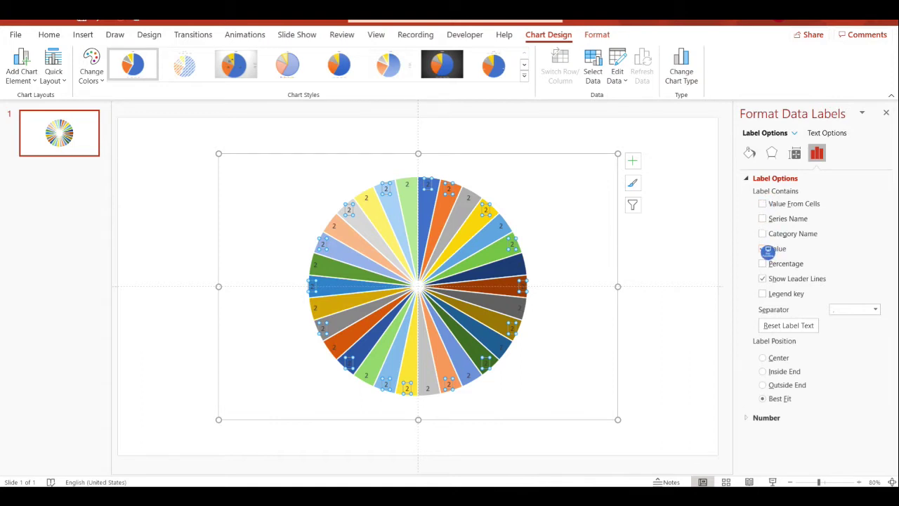
Make the data labels show only the Category Name, without Value or Series Name.
left_click(762, 249)
left_click(763, 249)
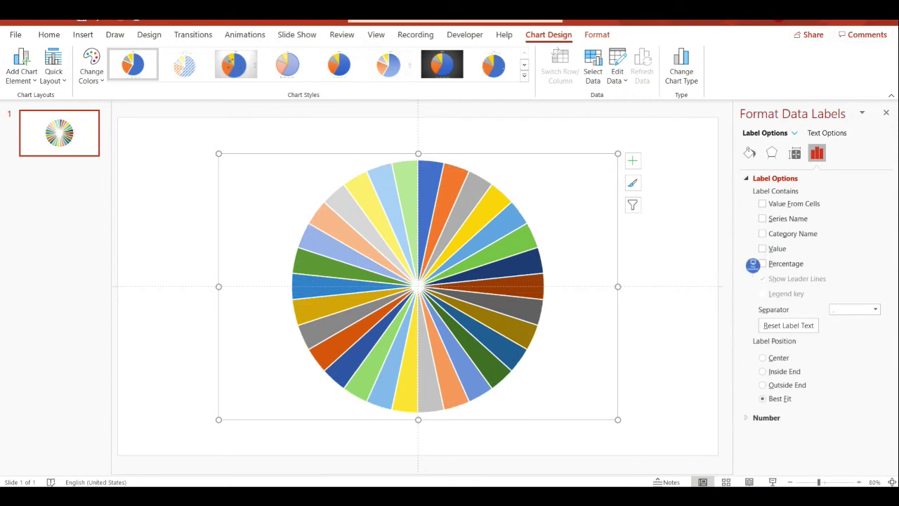
left_click(780, 219)
left_click(763, 234)
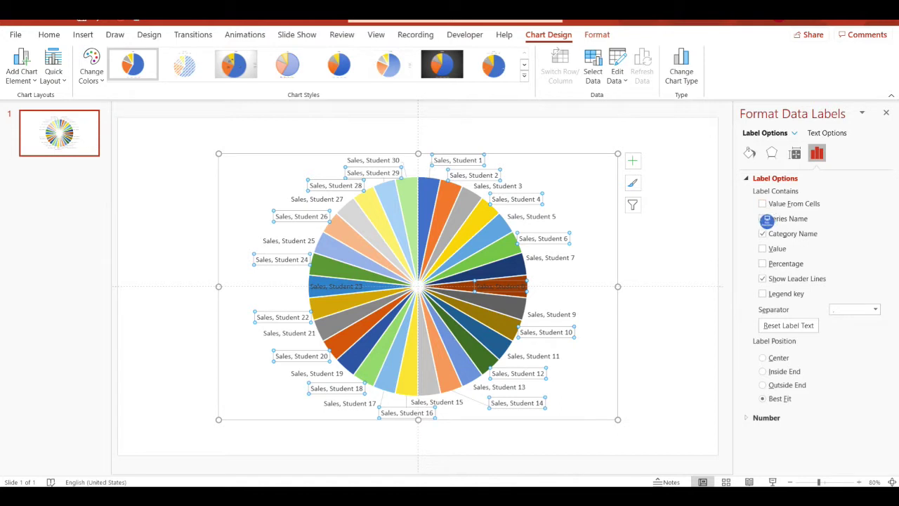
left_click(764, 219)
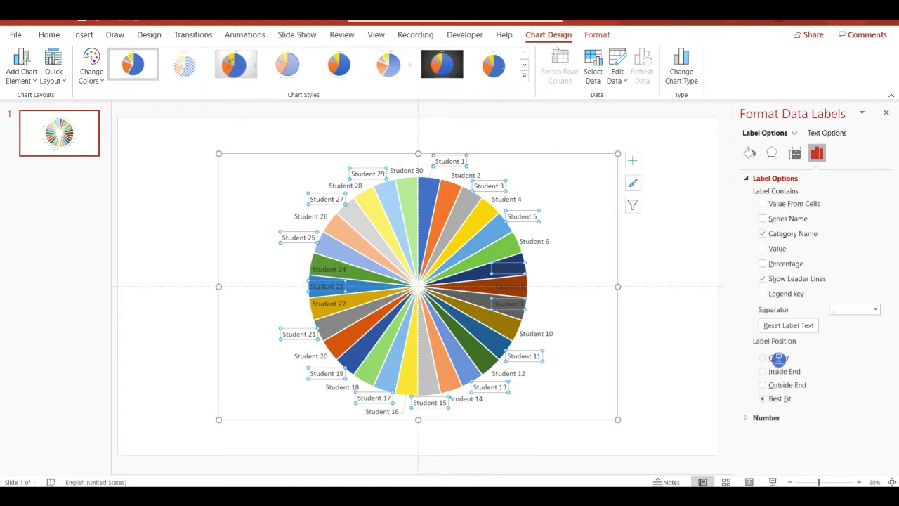
Set the data label position to Inside End on every slice.
left_click(778, 358)
left_click(26, 81)
left_click(27, 81)
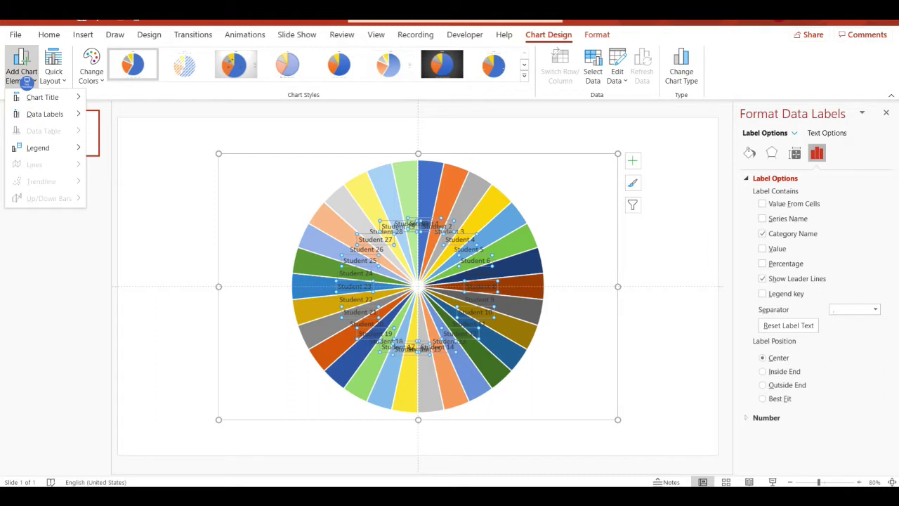
mouse_move(44, 114)
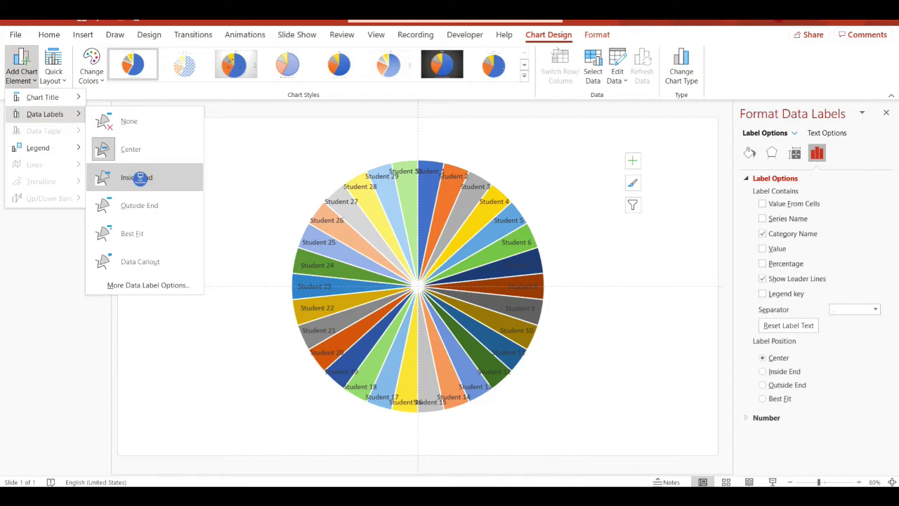
left_click(140, 178)
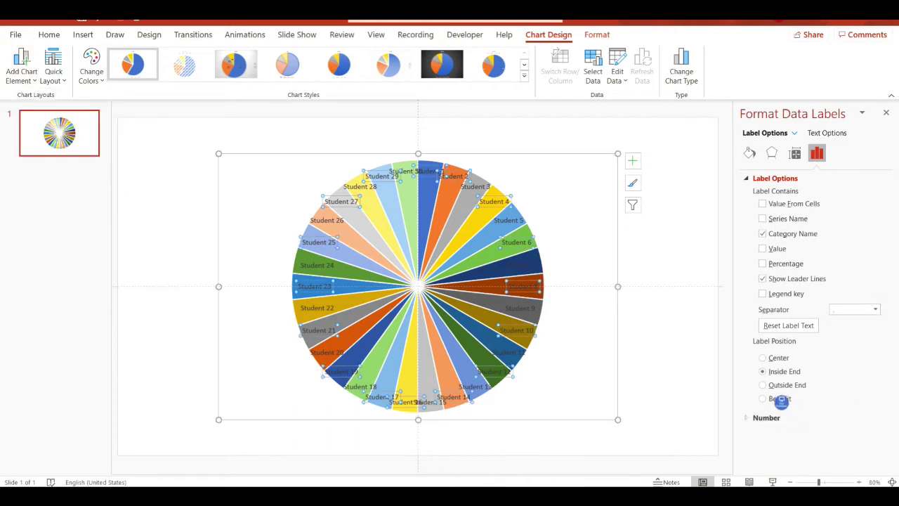
left_click(834, 134)
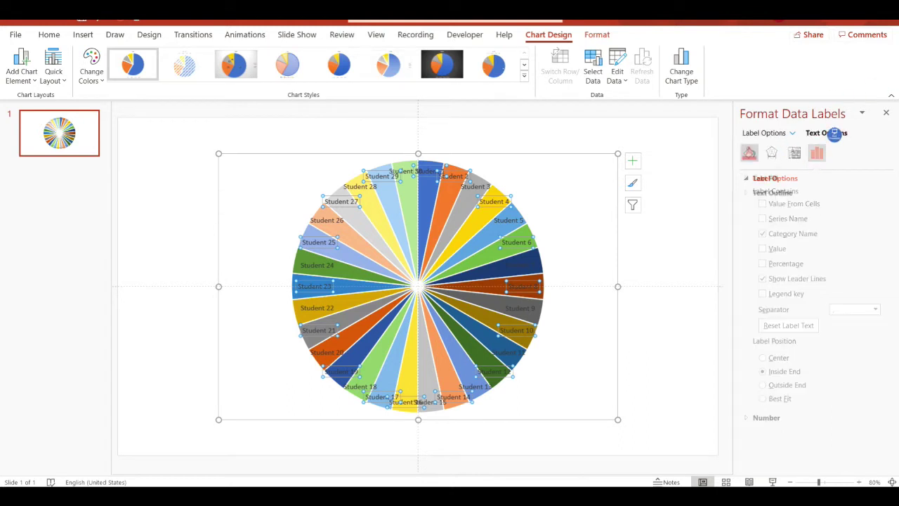
Set the labels' Text Box custom angle to -71°, then rotate the Student 27 label further.
left_click(795, 153)
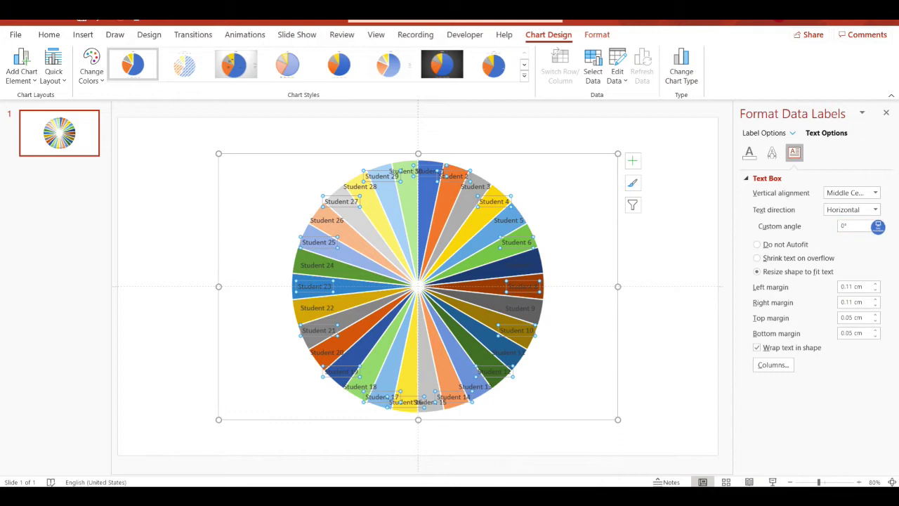
left_click(878, 224)
left_click(878, 223)
left_click(877, 224)
left_click(879, 224)
left_click(879, 224)
left_click(878, 223)
left_click(878, 224)
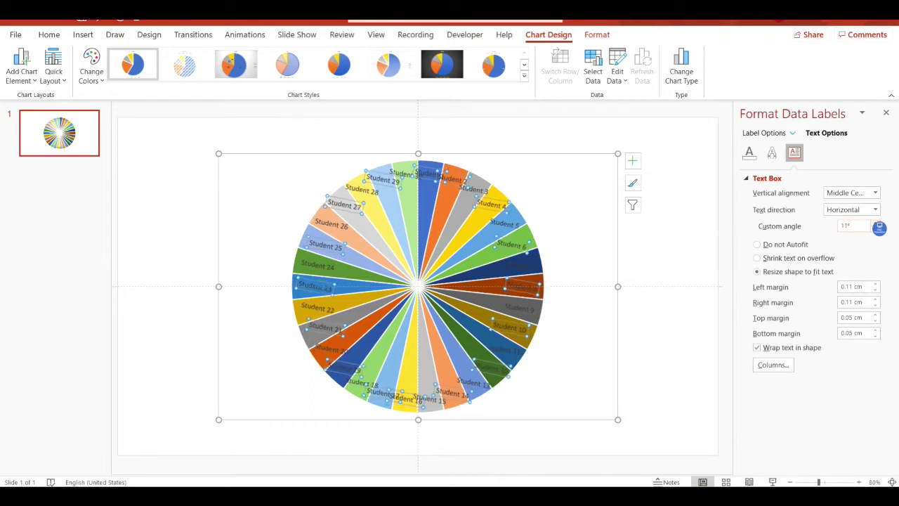
left_click(878, 223)
left_click(878, 223)
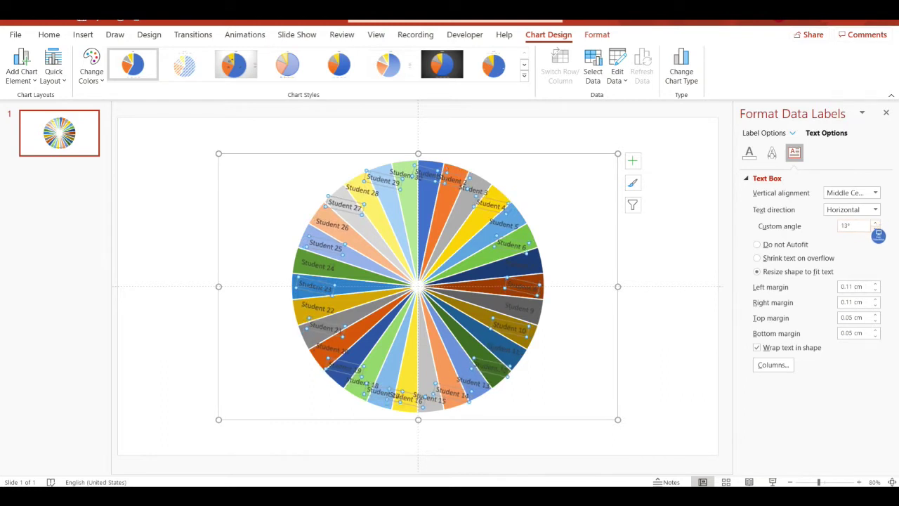
left_click(878, 230)
left_click(877, 230)
left_click(877, 230)
left_click(878, 230)
left_click(878, 230)
left_click(878, 230)
left_click(877, 230)
left_click(878, 230)
left_click(878, 230)
left_click(877, 229)
left_click(877, 230)
left_click(878, 230)
left_click(878, 229)
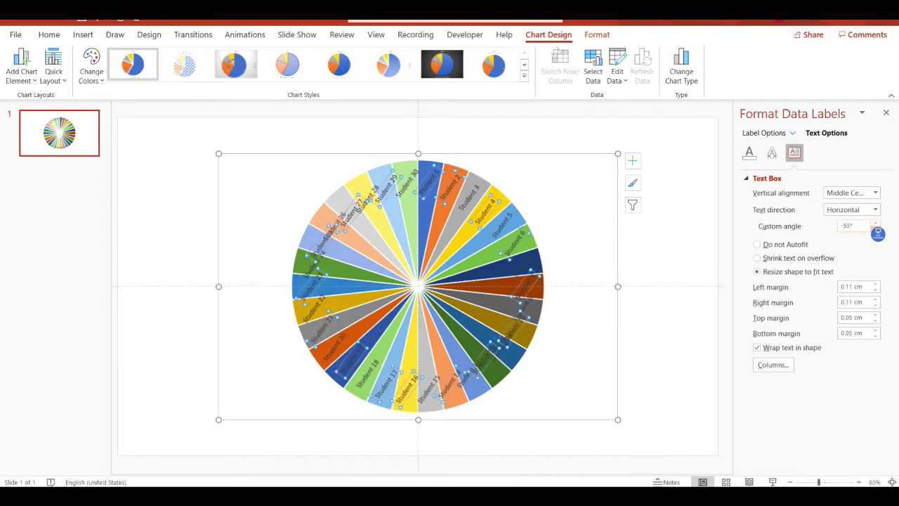
left_click(877, 229)
left_click(877, 230)
left_click(877, 229)
left_click(877, 229)
left_click(877, 230)
left_click(878, 230)
left_click(878, 230)
left_click(878, 230)
left_click(877, 229)
left_click(878, 230)
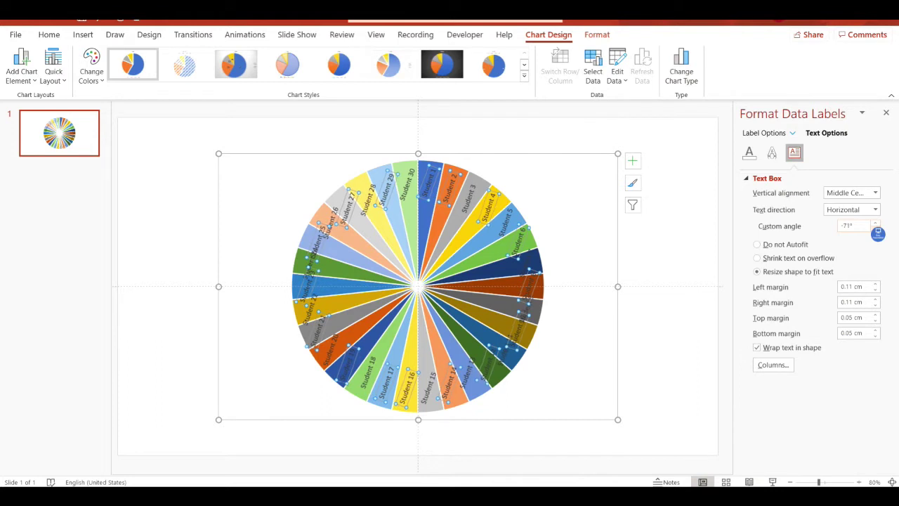
left_click(347, 204)
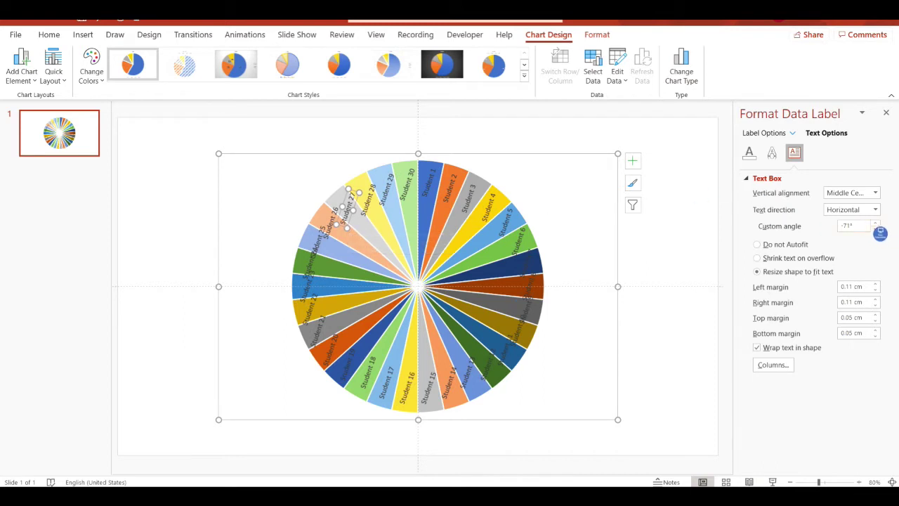
left_click(876, 229)
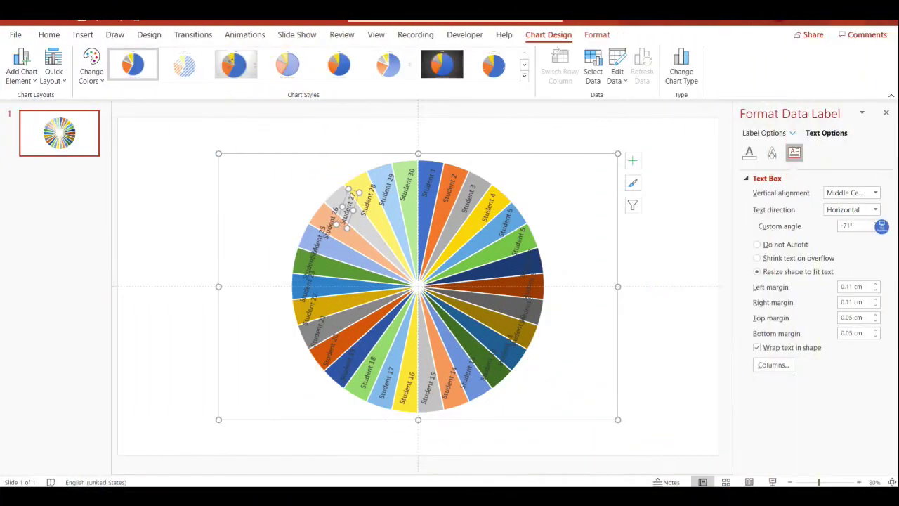
Copy the wheel chart and add a new blank slide 2.
right_click(320, 153)
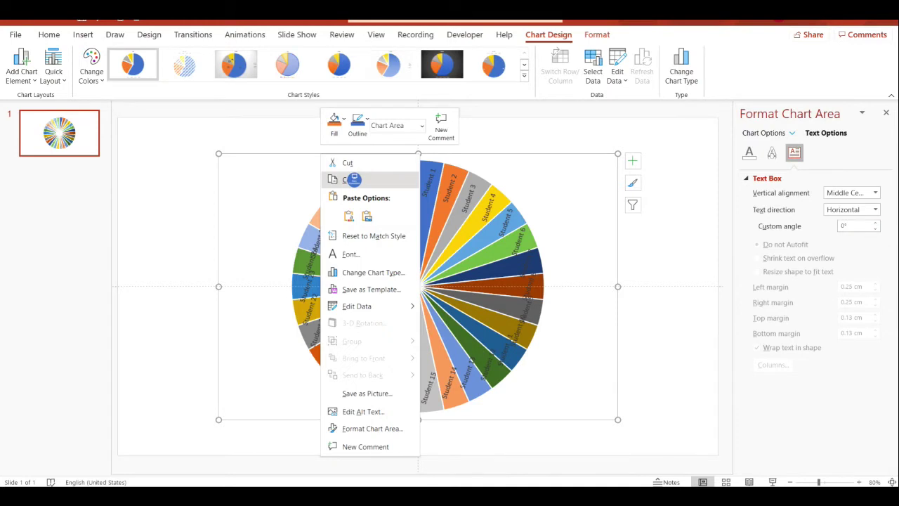
left_click(353, 180)
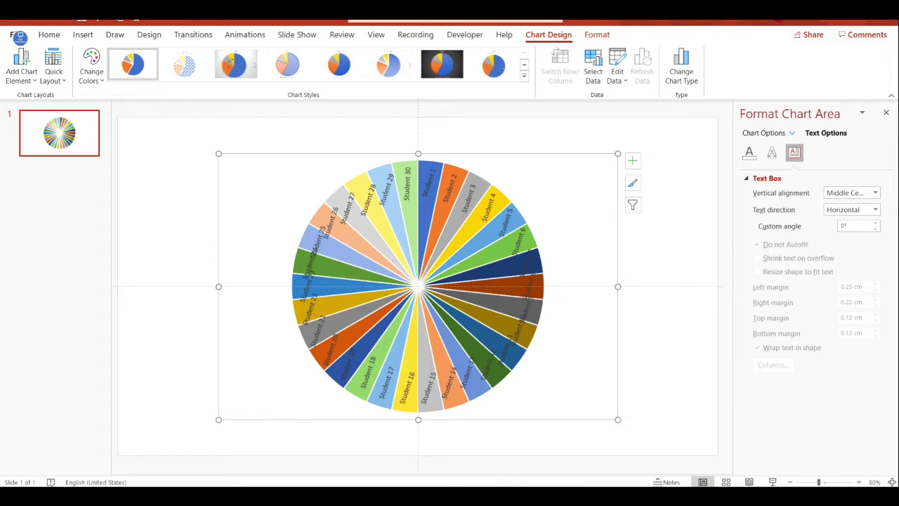
left_click(73, 166)
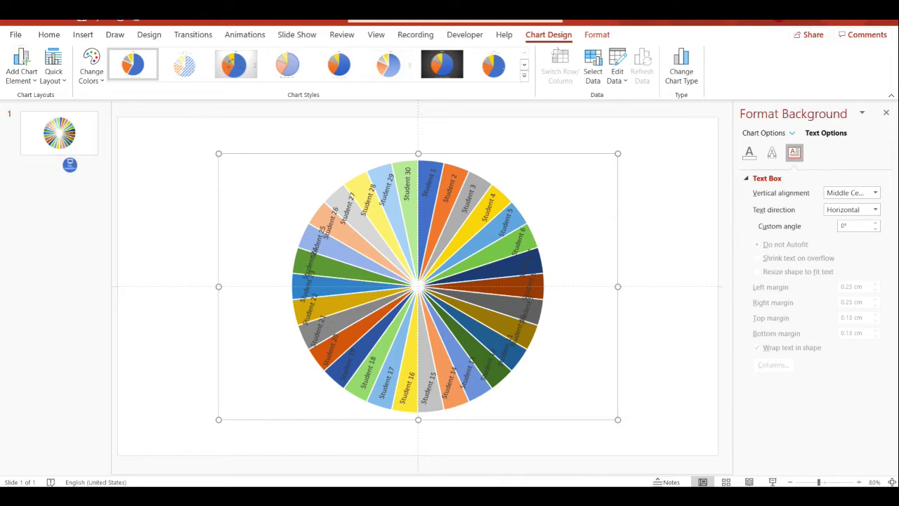
key("Return")
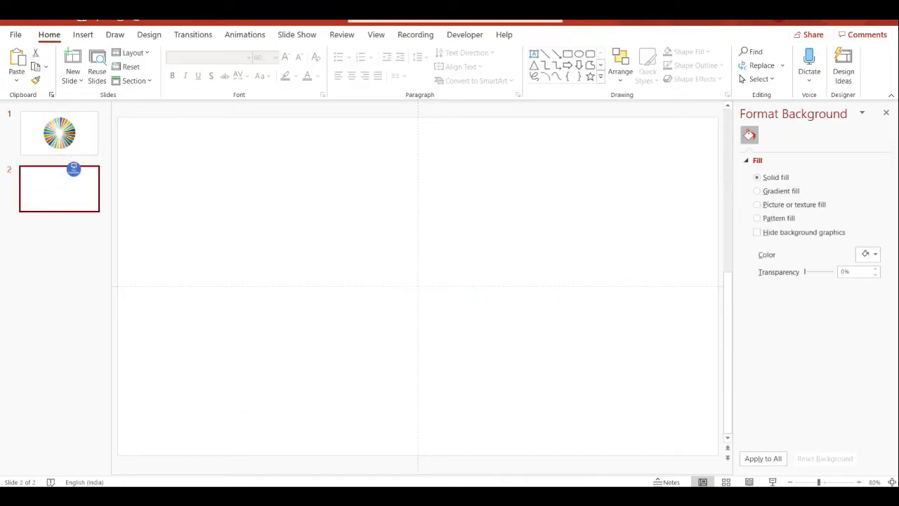
Paste Special the wheel onto slide 2 as an Enhanced Metafile picture and dismiss Design Ideas.
left_click(16, 80)
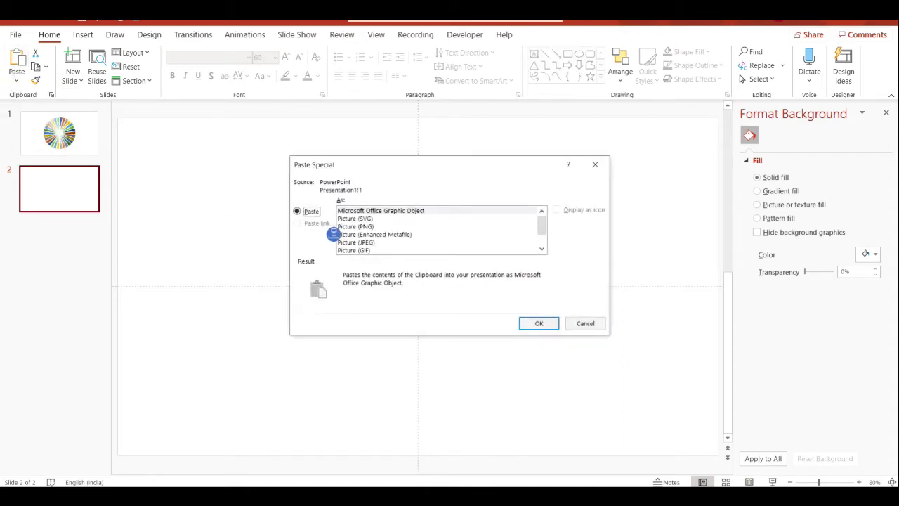
left_click(397, 226)
left_click(398, 235)
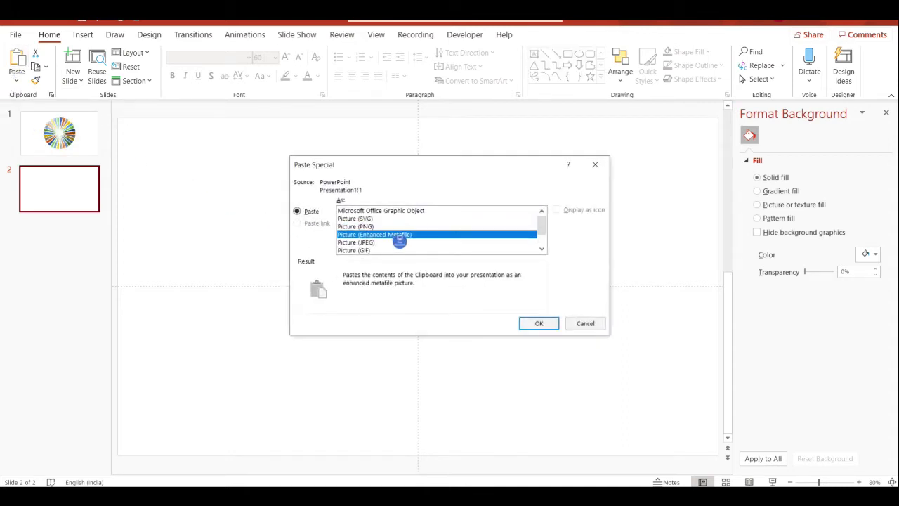
left_click(545, 322)
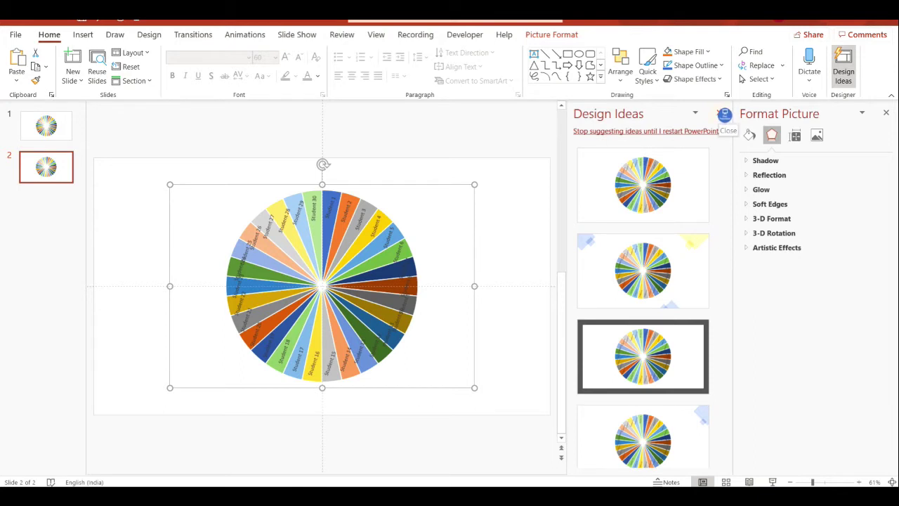
left_click(725, 114)
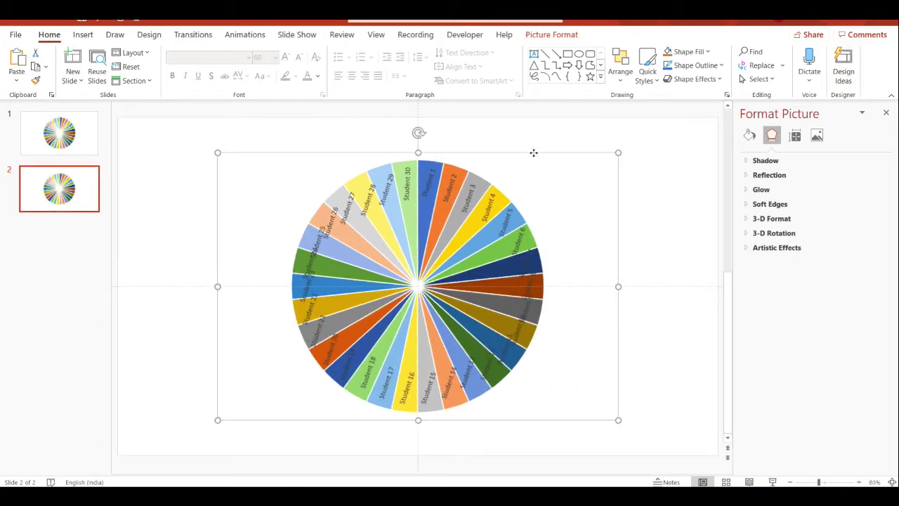
right_click(534, 154)
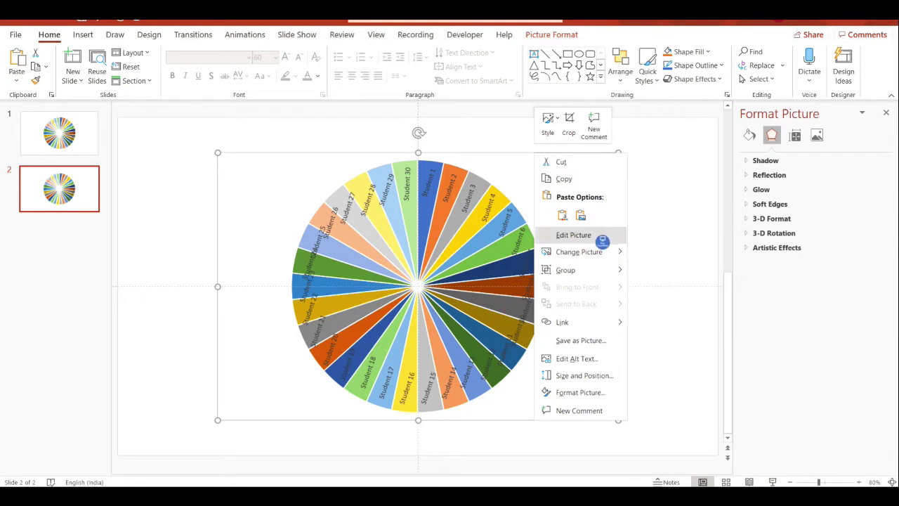
Ungroup the wheel picture and accept converting it to a Microsoft Office drawing object.
mouse_move(566, 269)
left_click(666, 309)
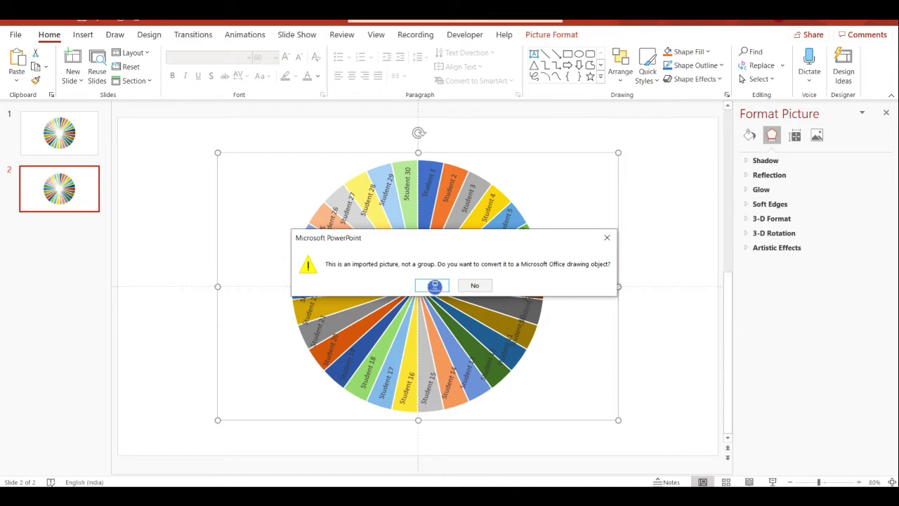
left_click(434, 285)
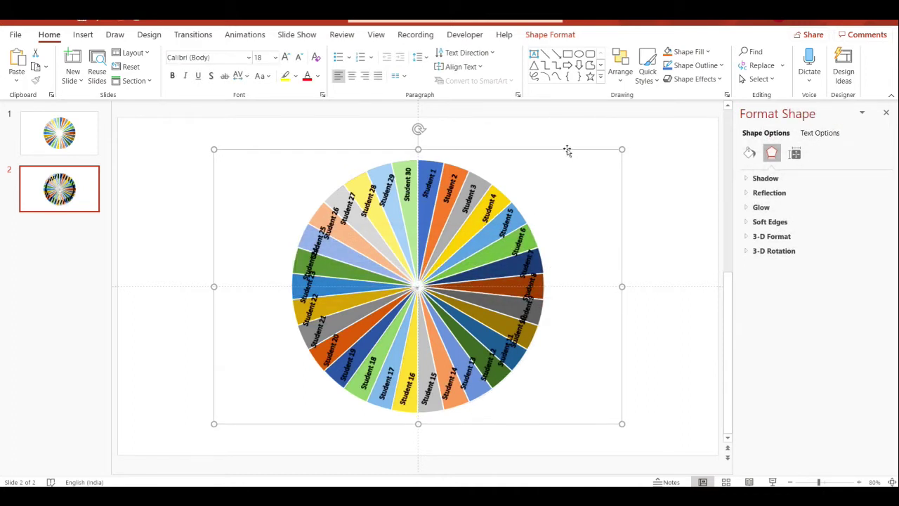
left_click(428, 190)
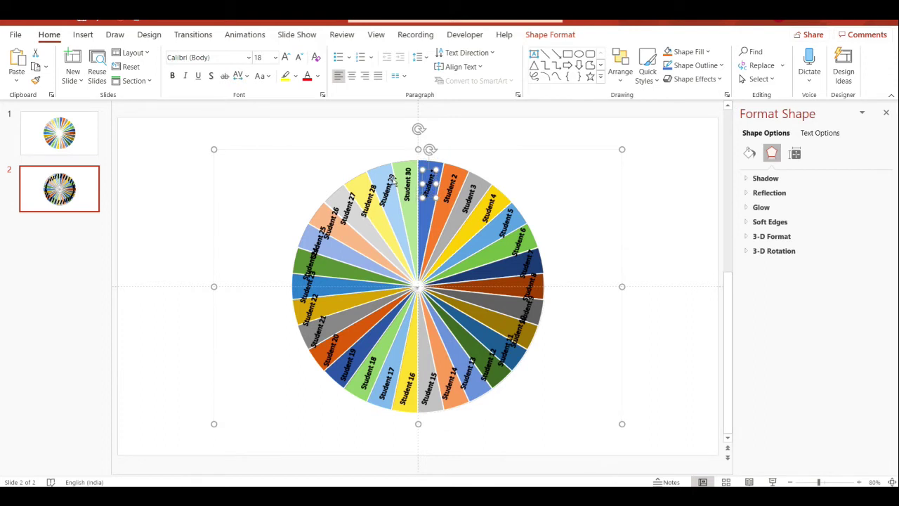
Select the Student 27 label and rotate it to read along its wedge.
left_click(391, 199)
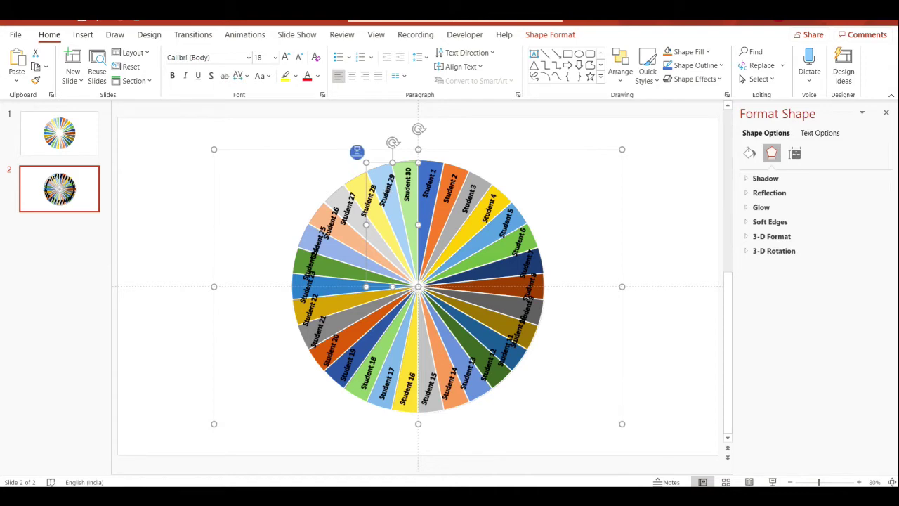
left_click(357, 151)
left_click(388, 190)
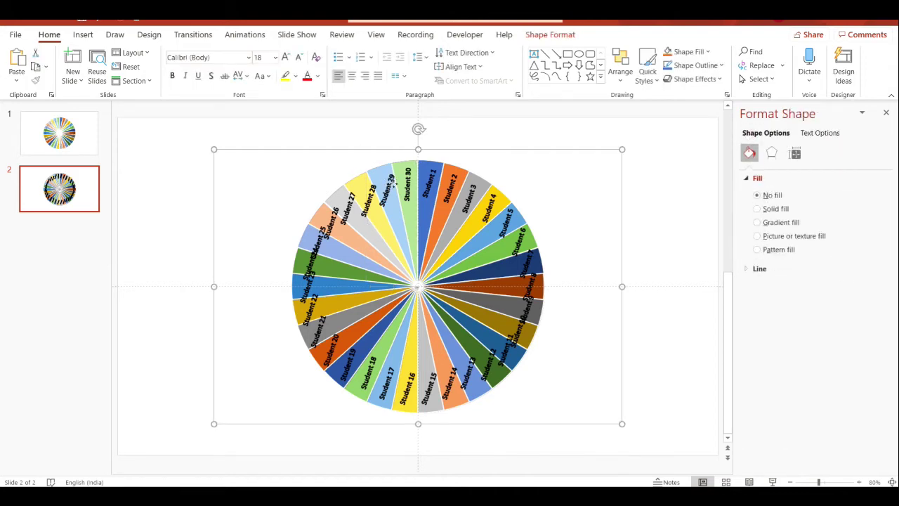
left_click(390, 187)
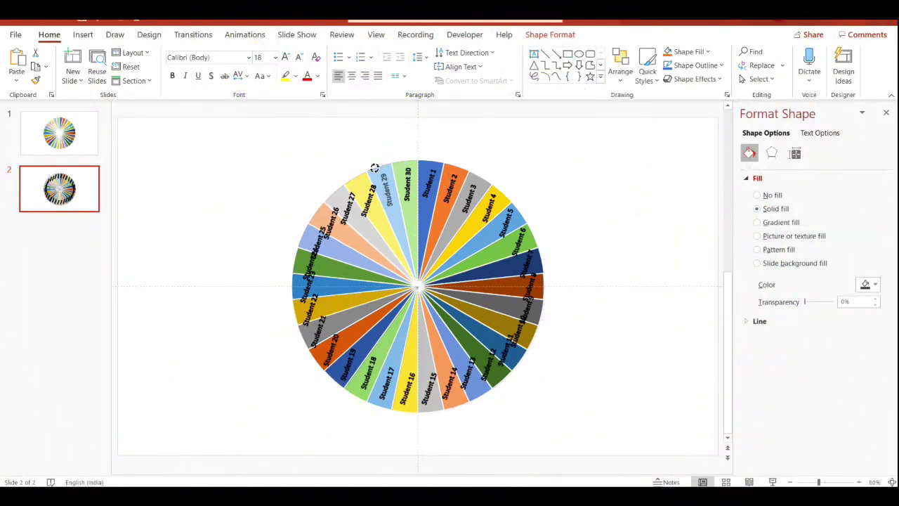
left_click(375, 168)
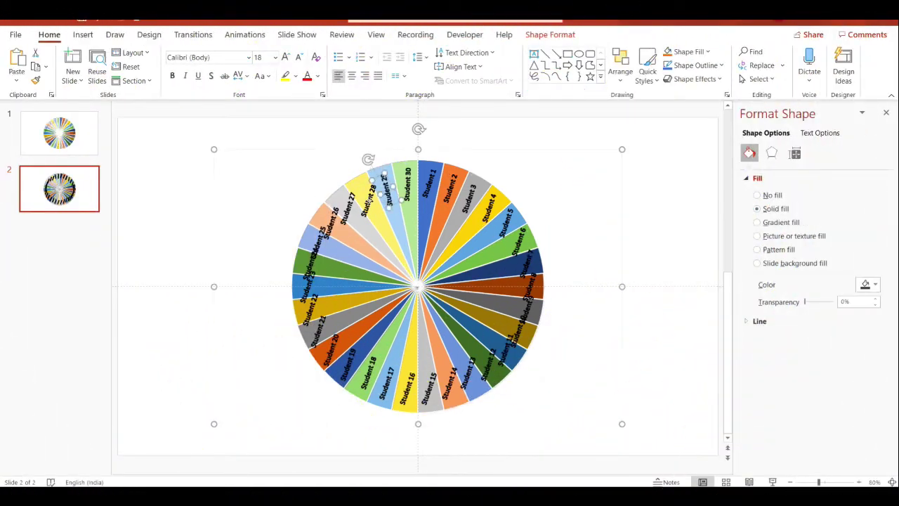
left_click(347, 171)
left_click_drag(347, 171, 322, 240)
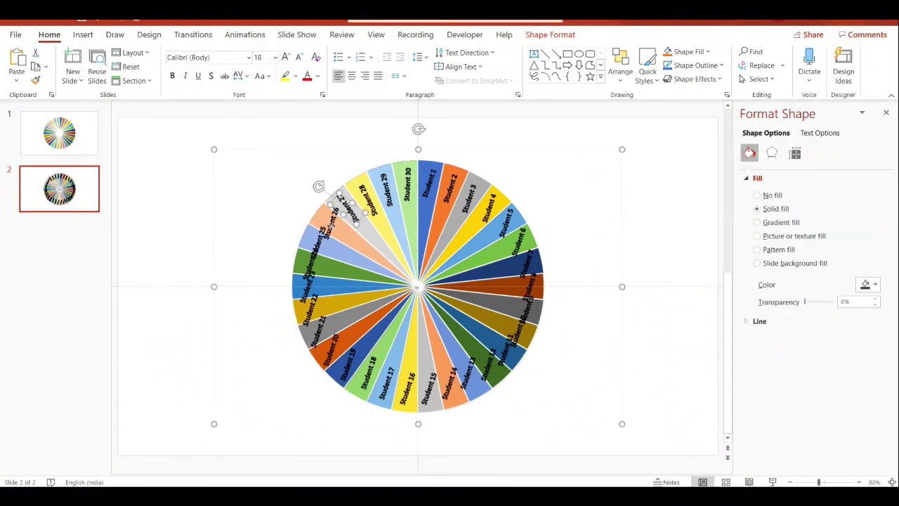
Rotate the Student 25, 24 and 23 labels to sit along their wedges.
left_click(323, 238)
left_click_drag(321, 206, 291, 242)
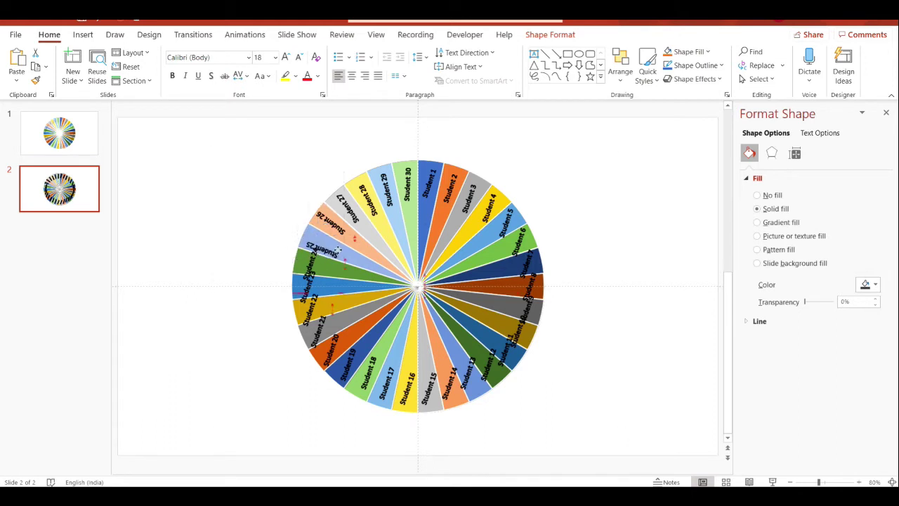
left_click(310, 261)
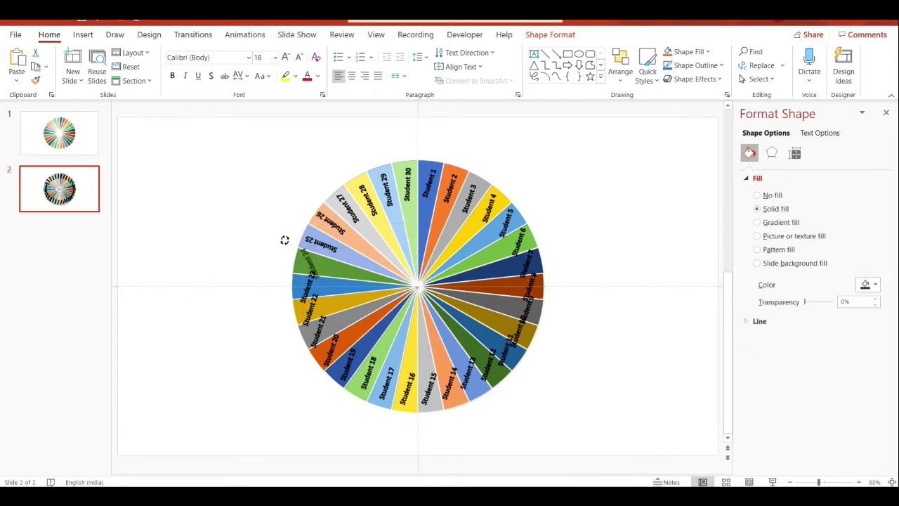
left_click_drag(293, 230, 320, 265)
left_click(310, 282)
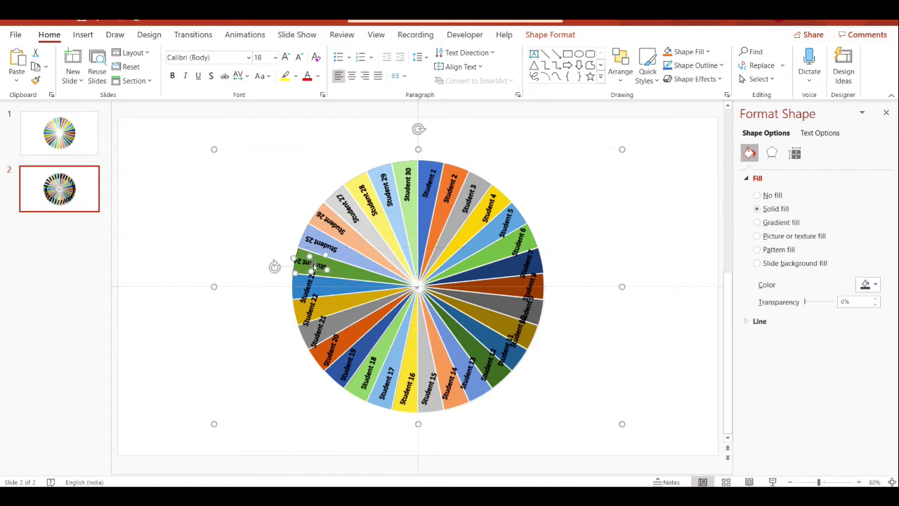
left_click_drag(281, 295, 312, 278)
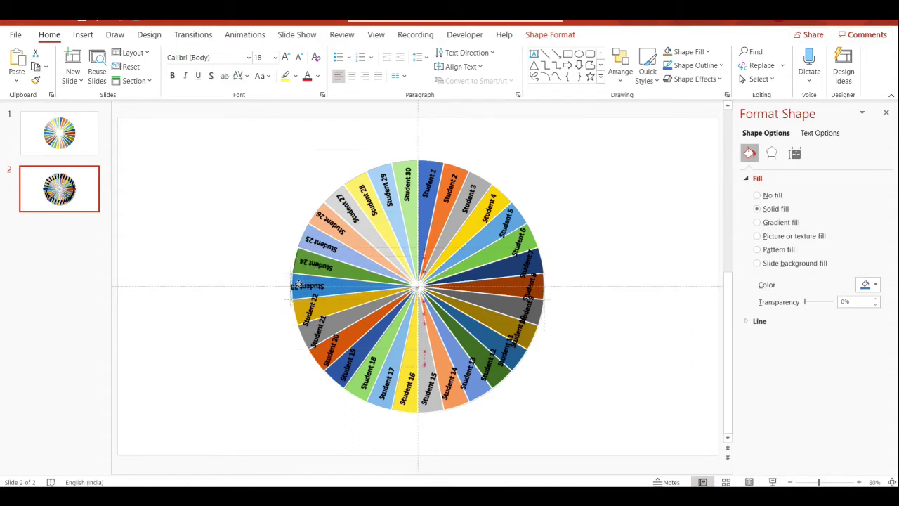
left_click(309, 285)
Open the Selection Pane via Home > Select and pick the wheel group in it.
left_click(545, 34)
left_click(715, 81)
left_click(797, 255)
left_click_drag(864, 243, 865, 449)
left_click(793, 461)
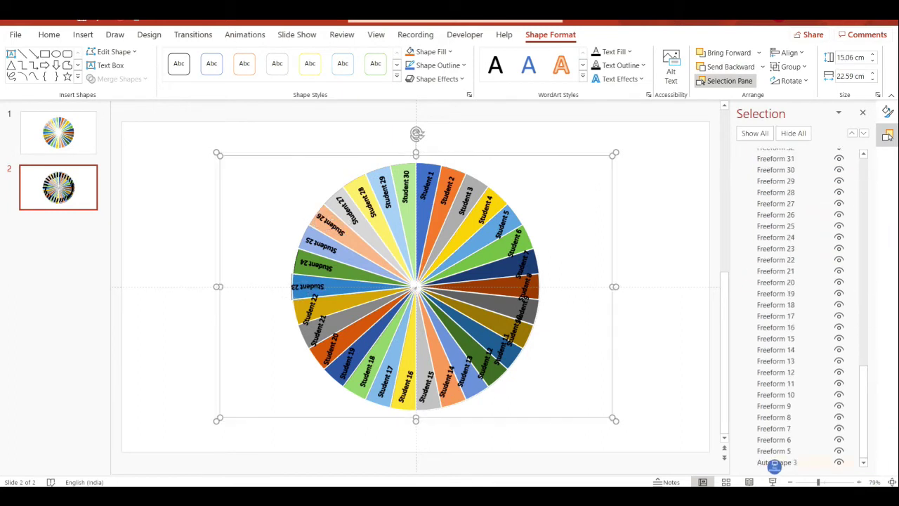
Select an individual shape inside the wheel group.
left_click(806, 461)
key("Delete")
key("Return")
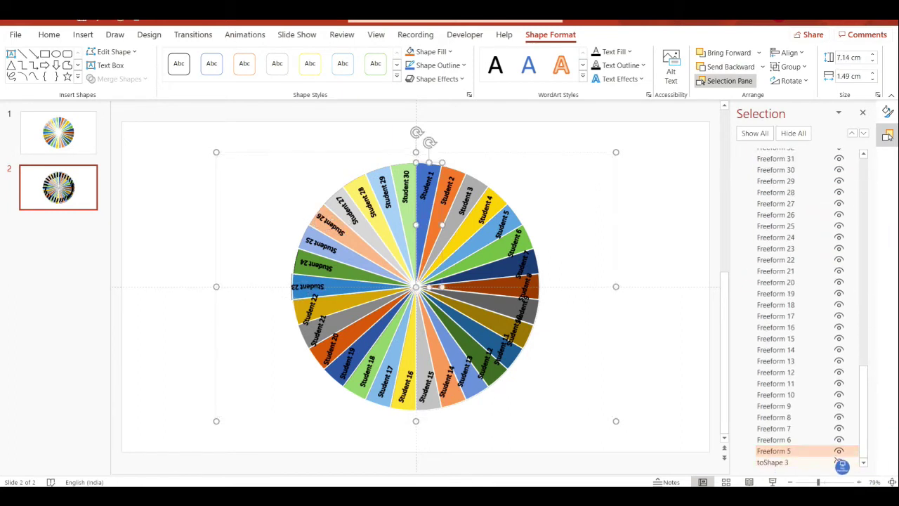
key("Escape")
left_click(836, 460)
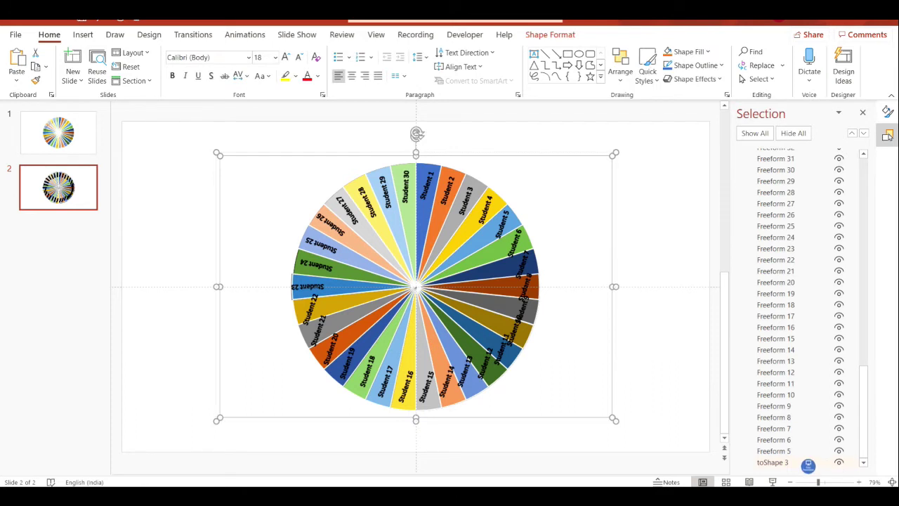
double_click(745, 453)
key("Return")
Rotate the Student 22, 21, 20 and 19 labels to line up with their wedges.
left_click(542, 357)
mouse_move(311, 291)
left_mouse_down()
mouse_move(269, 300)
mouse_move(274, 310)
left_mouse_up()
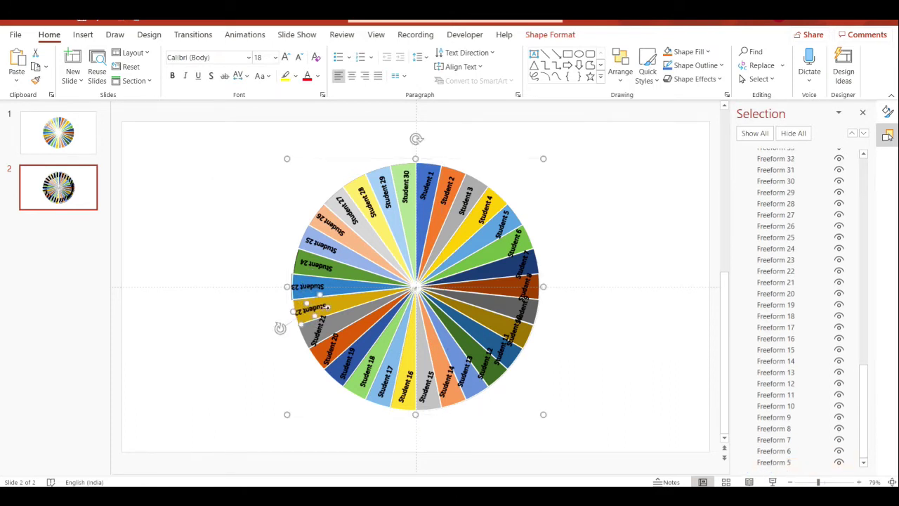
mouse_move(320, 330)
left_mouse_down()
mouse_move(279, 359)
mouse_move(299, 353)
left_mouse_up()
left_click(329, 350)
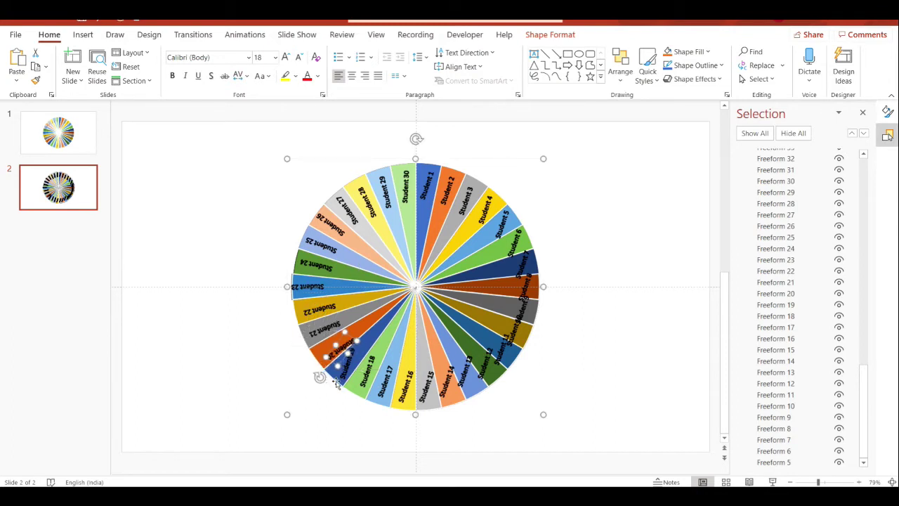
left_click_drag(322, 376, 317, 367)
left_click(347, 371)
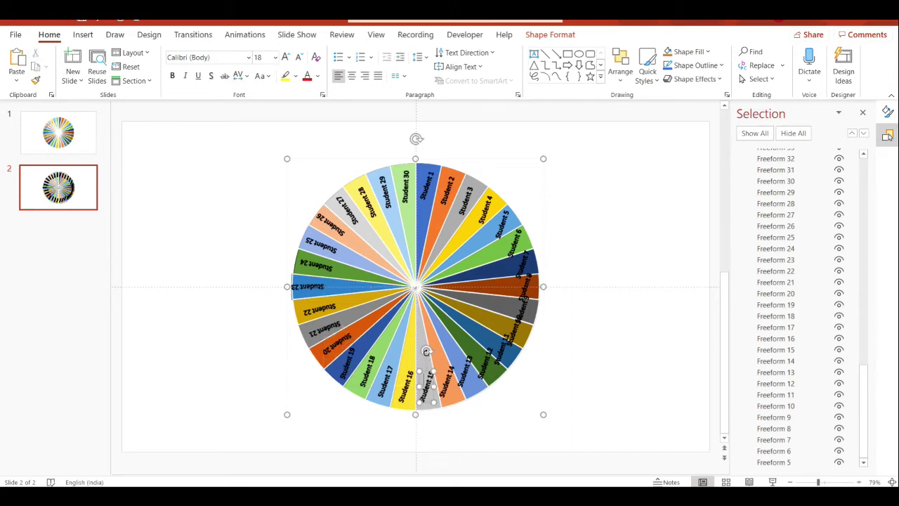
Rotate the Student 13 to Student 10 labels along their wedges, then right-click the wheel group.
left_click(467, 369)
mouse_move(467, 369)
left_mouse_down()
mouse_move(491, 357)
mouse_move(470, 337)
left_mouse_up()
left_click(487, 360)
left_click(503, 353)
left_click_drag(516, 320, 485, 330)
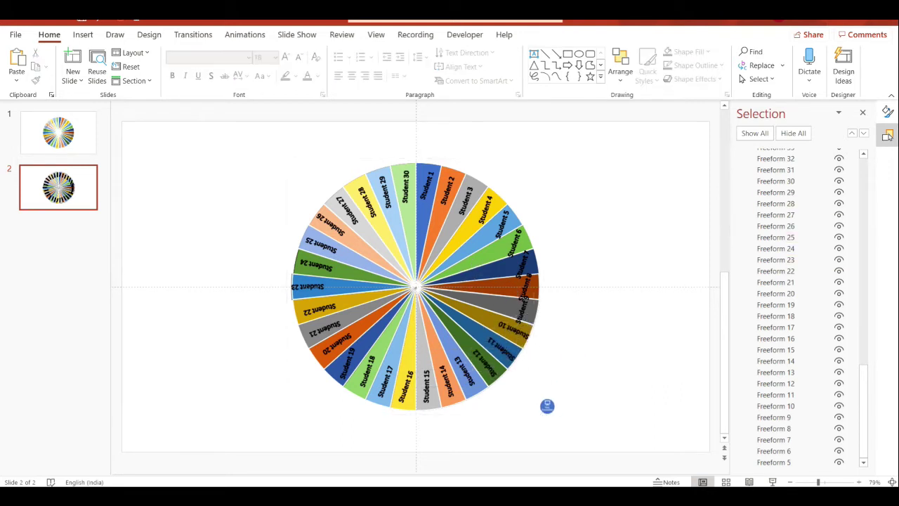
left_click(526, 383)
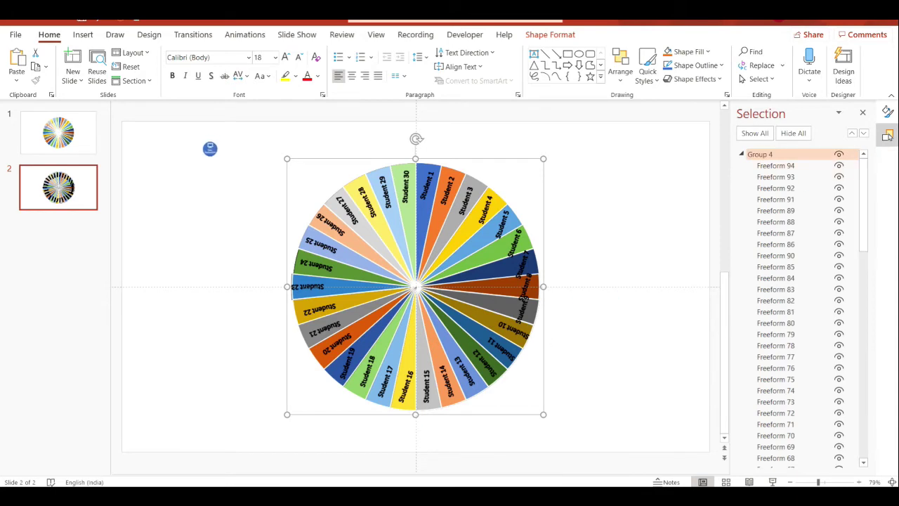
right_click(499, 159)
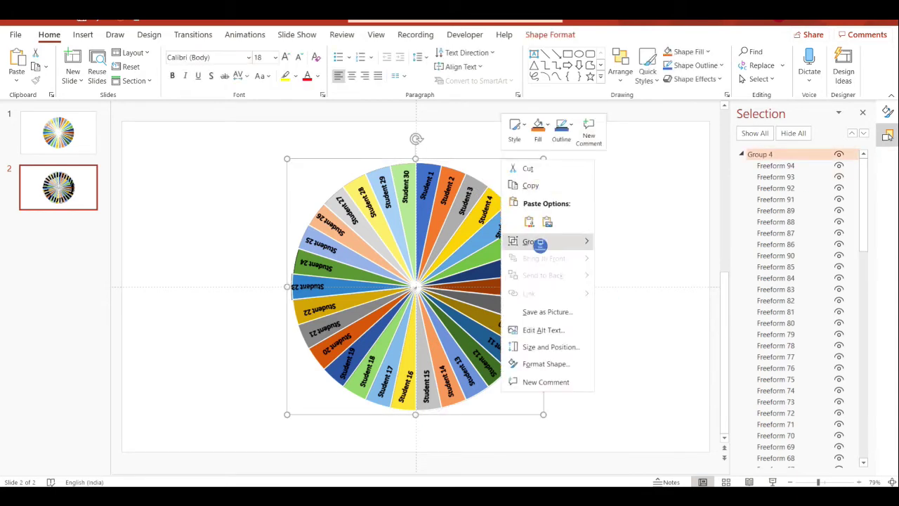
Ungroup the wheel and rotate the Student 9 through Student 5 labels along their wedges.
left_click(618, 277)
left_click(523, 307)
left_click_drag(524, 307, 486, 307)
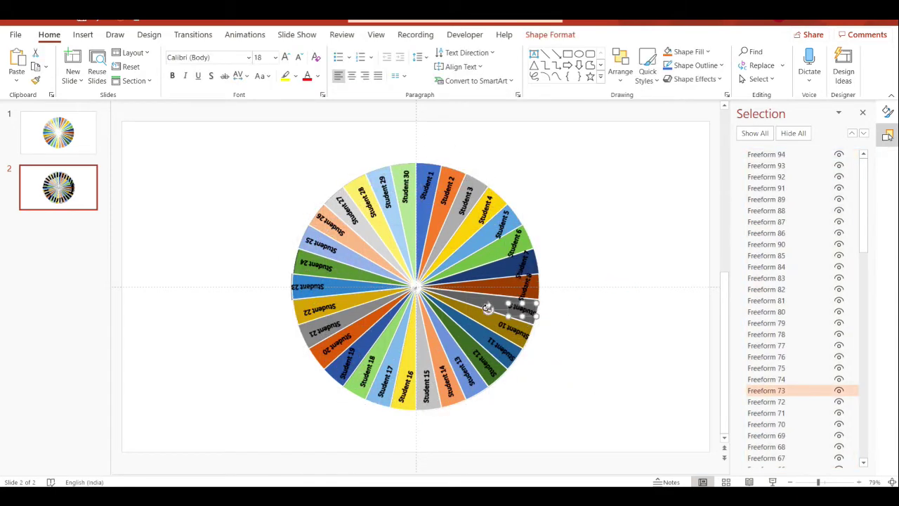
left_click(492, 289)
left_click(522, 269)
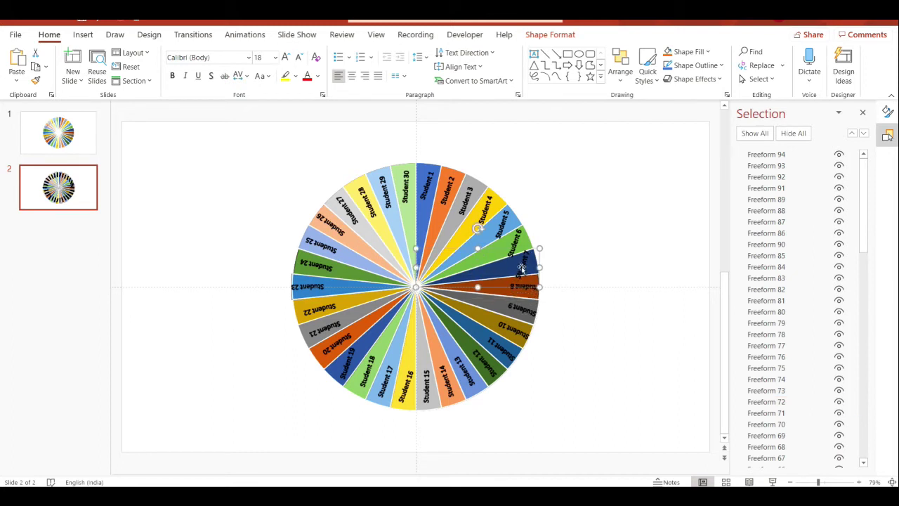
left_click(512, 211)
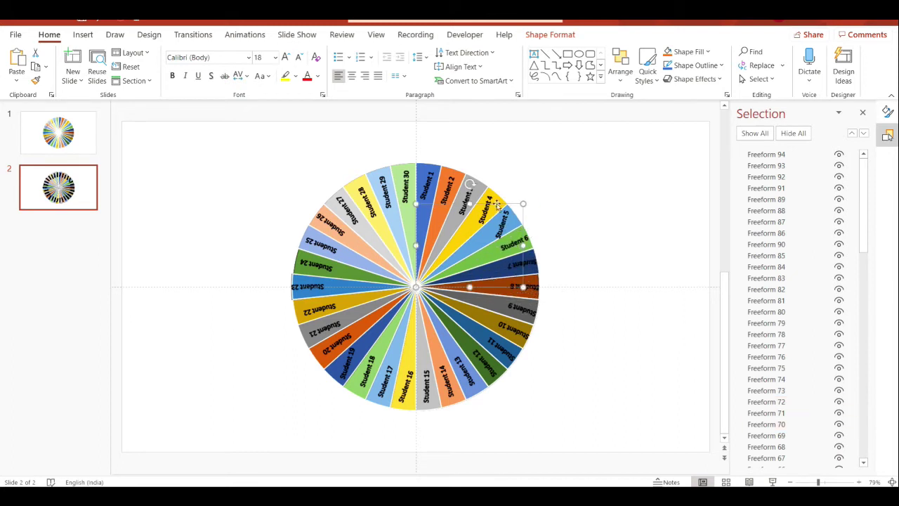
left_click(519, 241)
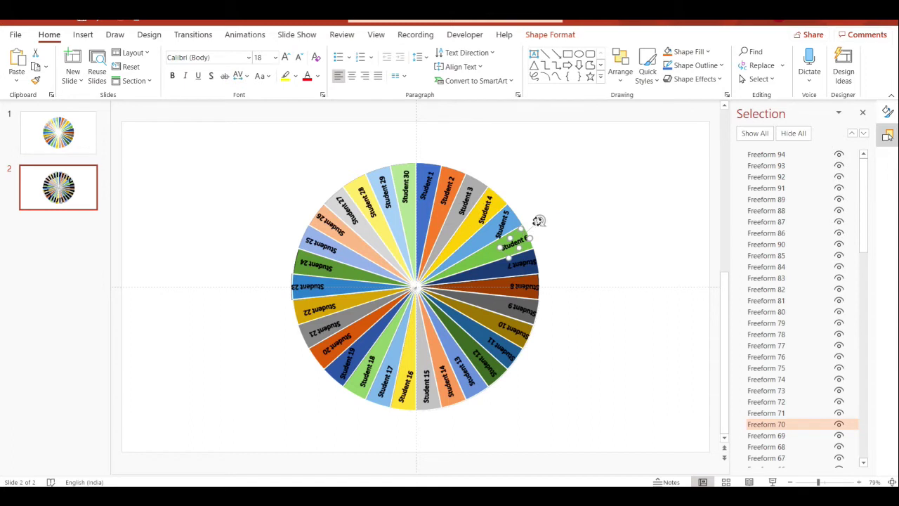
left_click(503, 223)
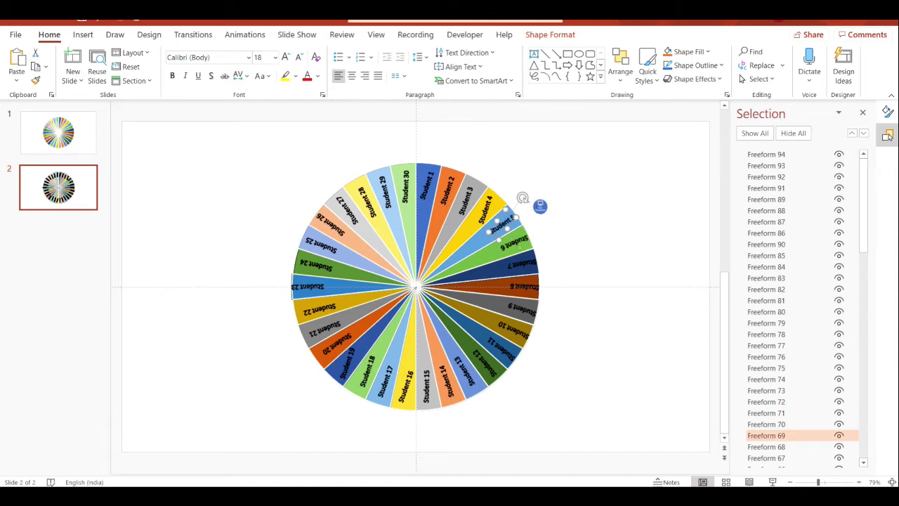
Clear the selection and select the Student 30 label on the wheel.
key("Escape")
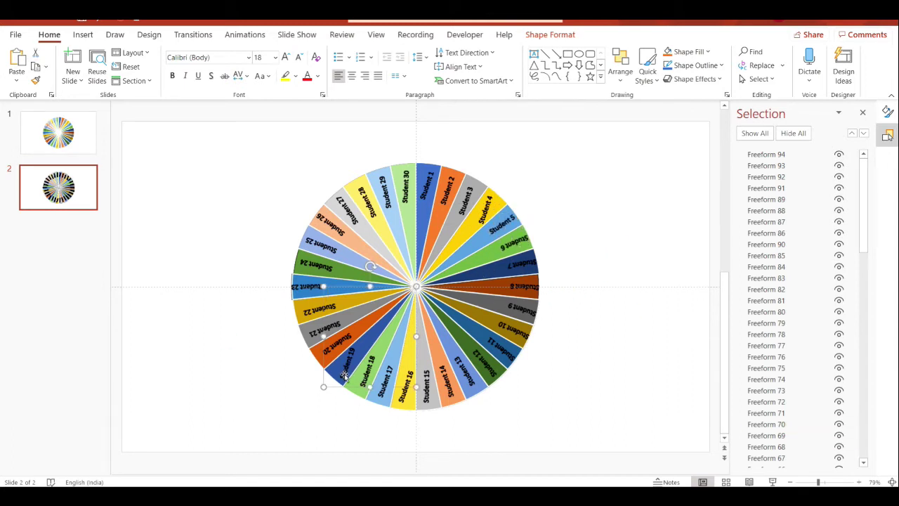
key("Escape")
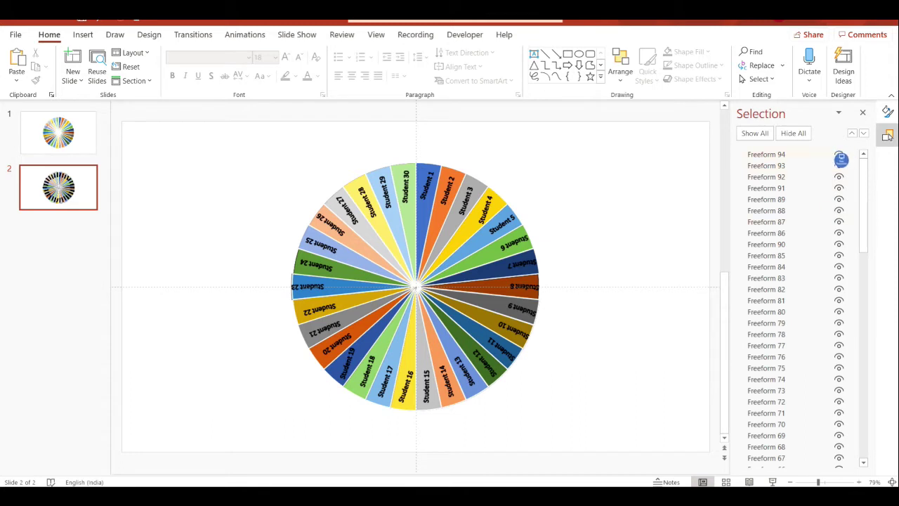
left_click(841, 160)
scroll(805, 374, "down", 1)
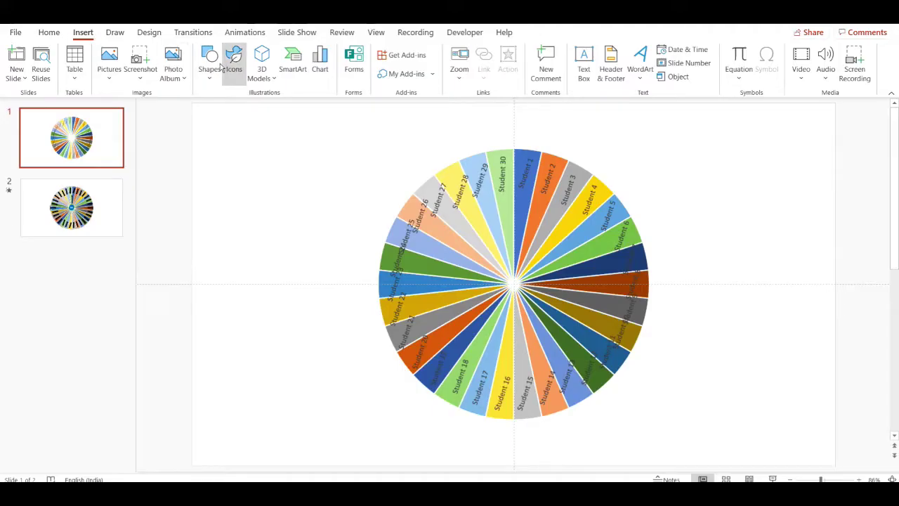
left_click(208, 59)
Draw a small circle near the slide's top-left and give it a 3-D preset effect.
left_click(236, 120)
left_click_drag(231, 173, 248, 184)
left_click(423, 77)
mouse_move(445, 99)
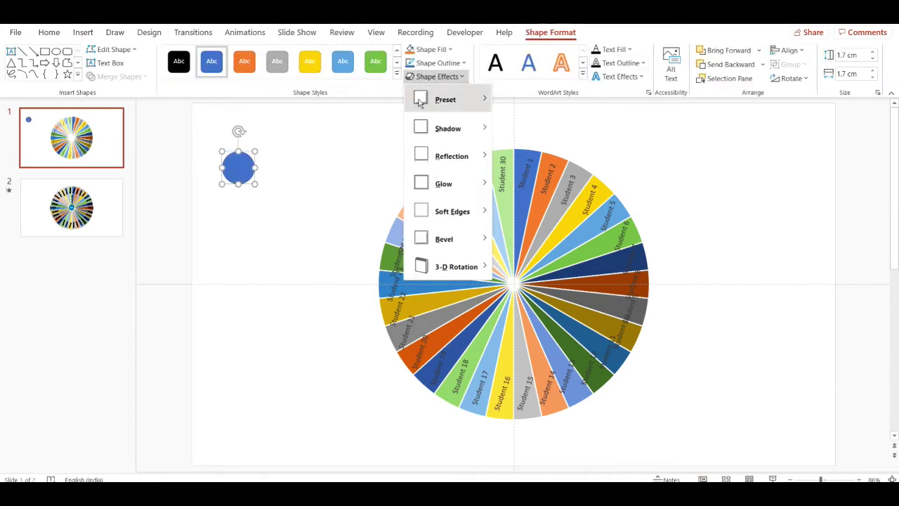
left_click(509, 209)
type("Spin")
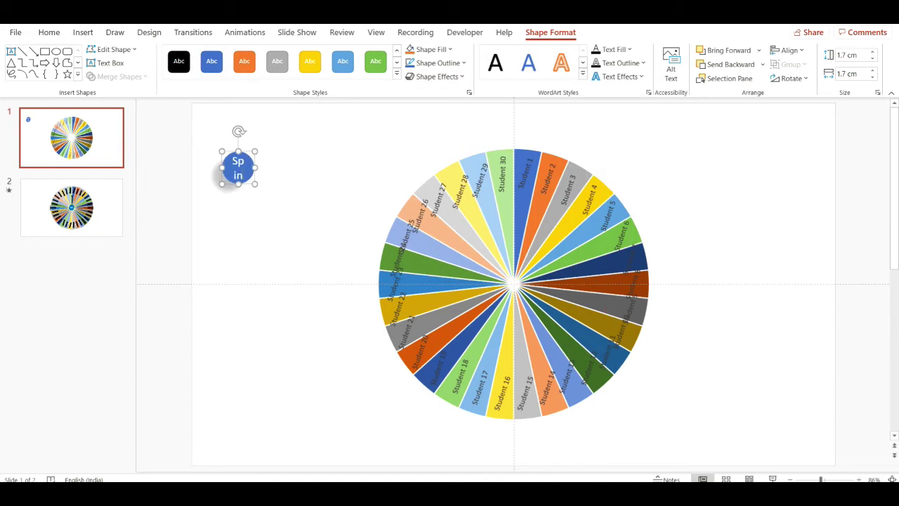
Duplicate the Spin circle just below it and start editing the copy's text.
left_click(49, 33)
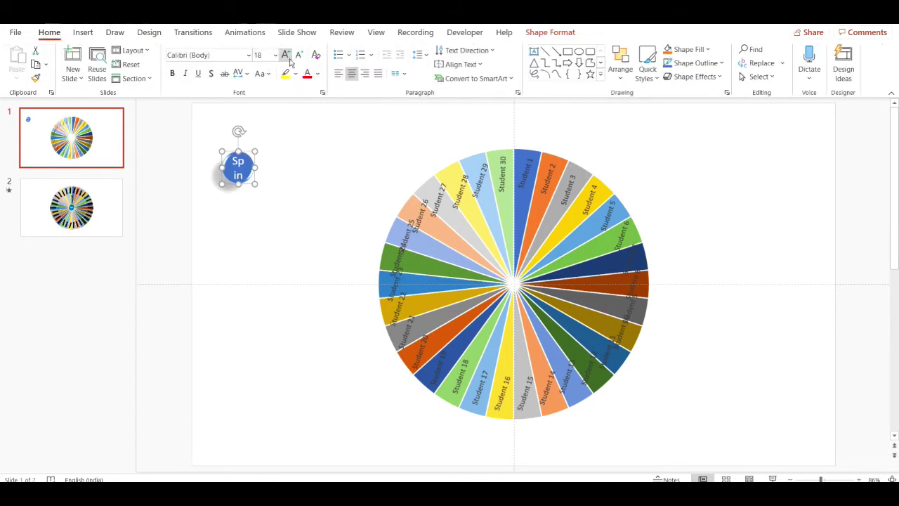
left_click(260, 232)
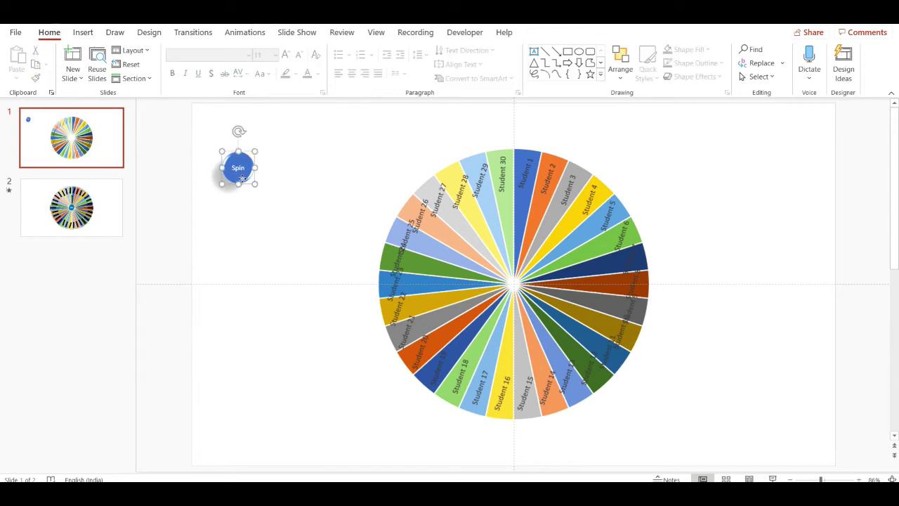
left_click_drag(242, 180, 246, 237, "ctrl")
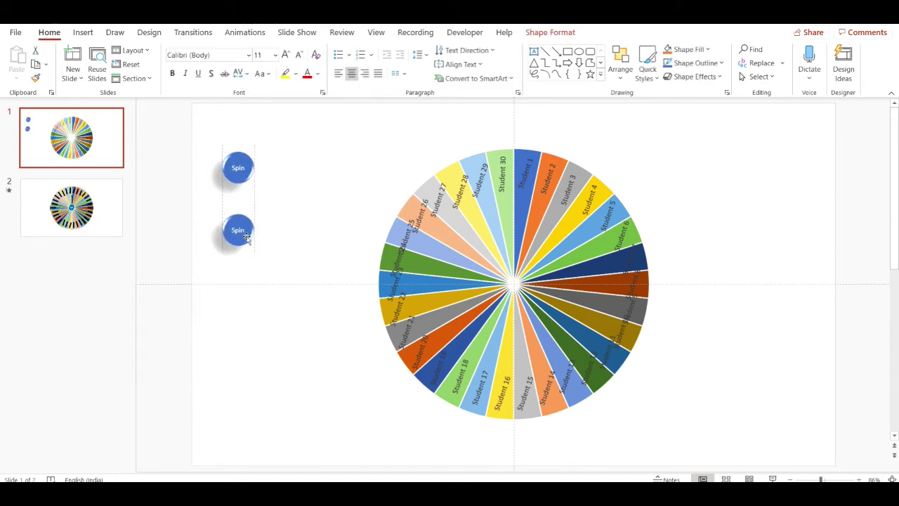
double_click(238, 230)
Erase the copy's Spin text and give it a 2¼ pt yellow outline.
key("BackSpace")
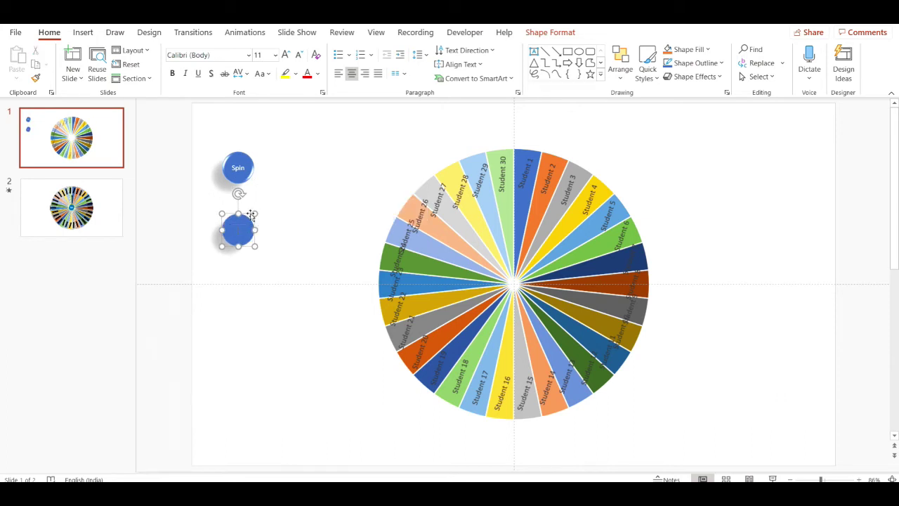
left_click(566, 32)
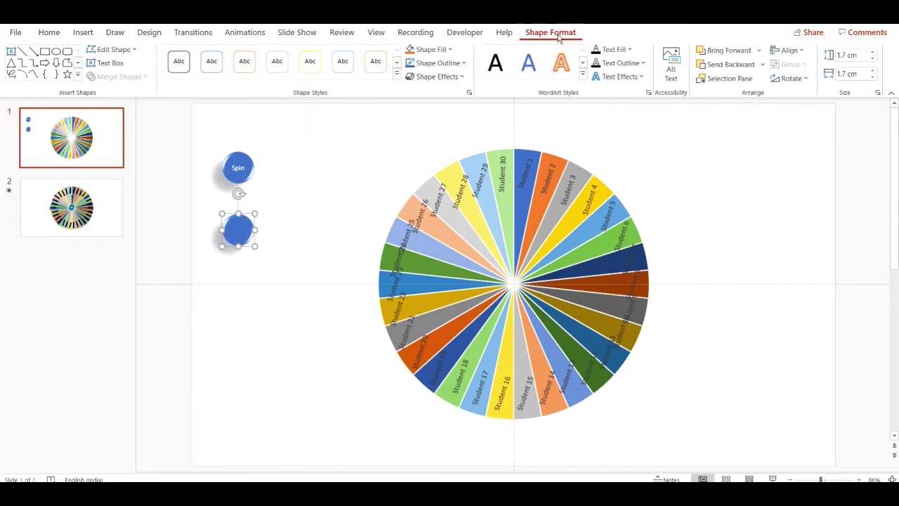
left_click(428, 49)
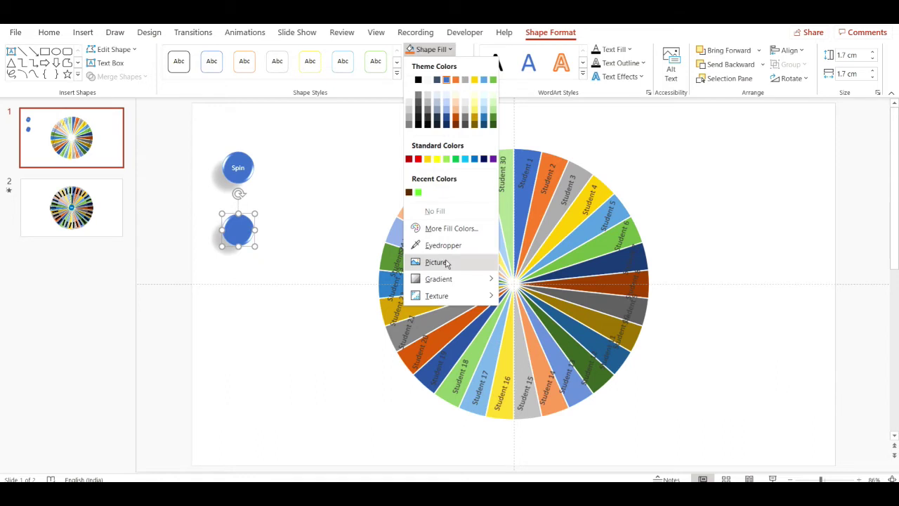
left_click(425, 49)
left_click(436, 62)
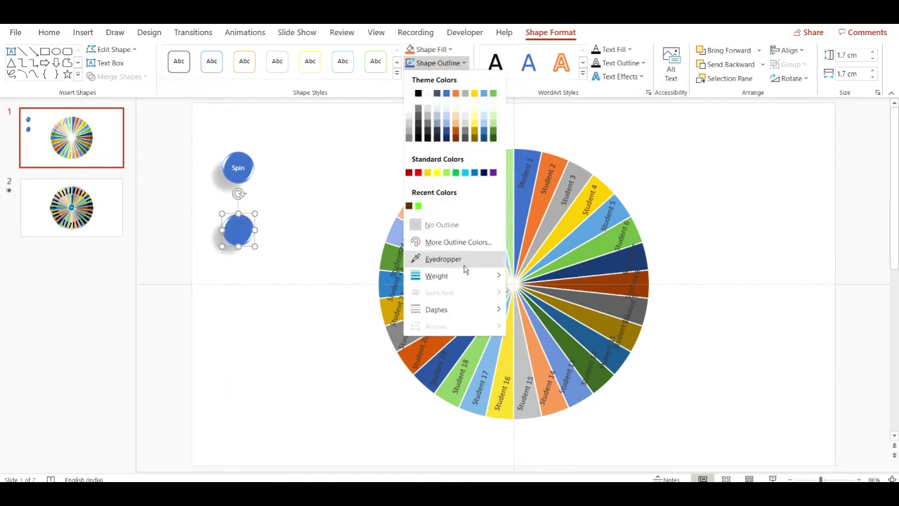
mouse_move(436, 275)
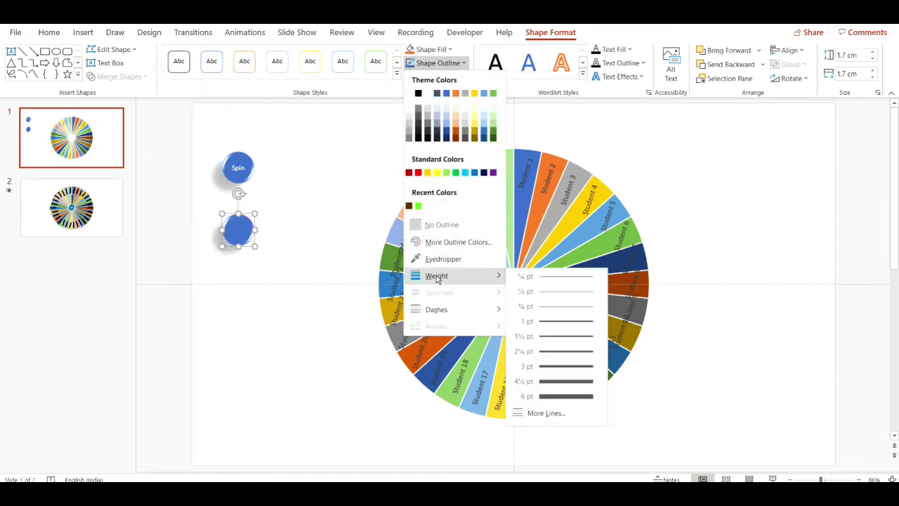
left_click(560, 349)
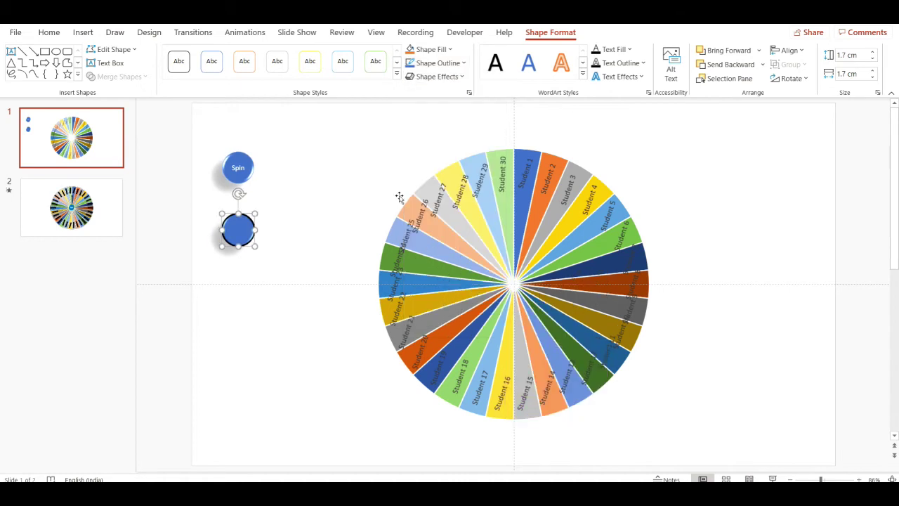
left_click(435, 62)
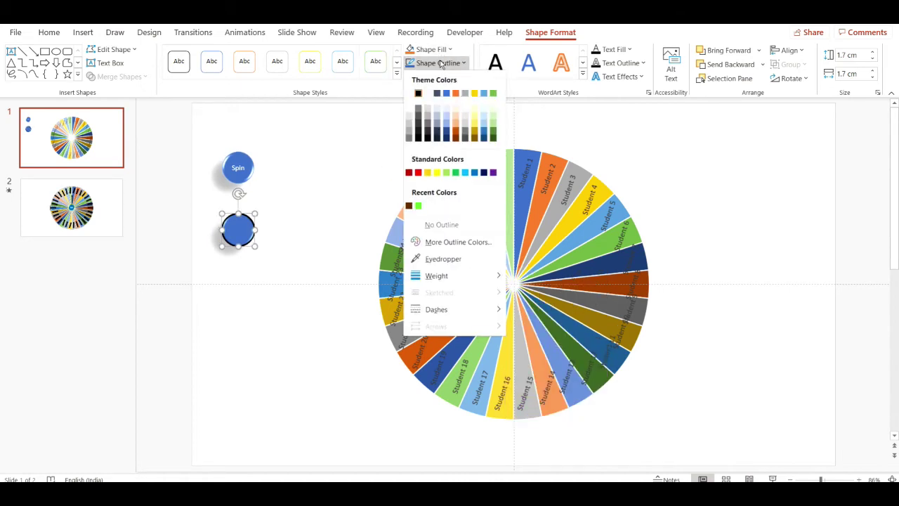
left_click(437, 175)
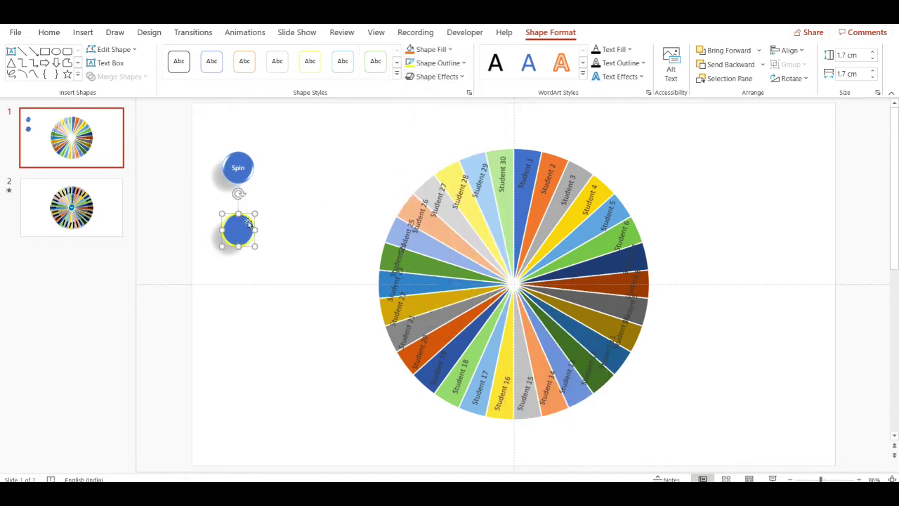
Set the ring's fill transparency to 100% and start renaming Oval 4 in the Selection Pane.
right_click(242, 228)
left_click(288, 460)
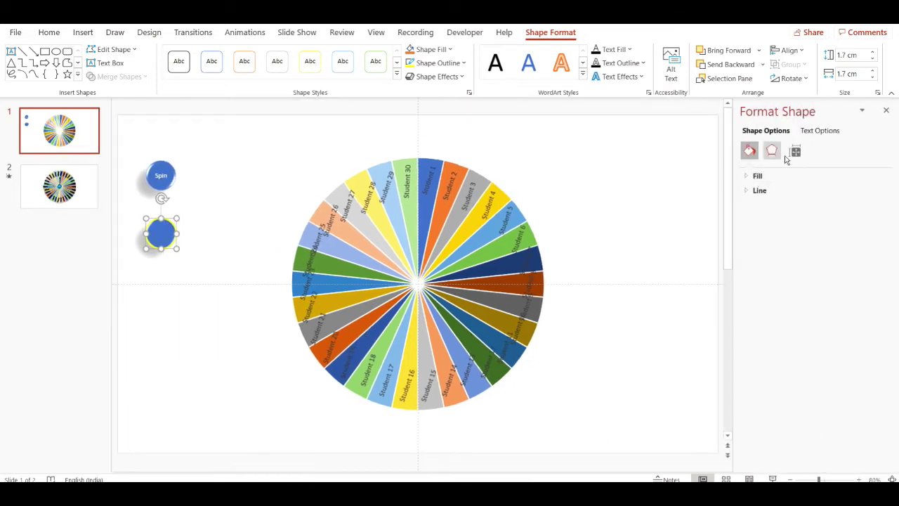
left_click(796, 151)
left_click(749, 151)
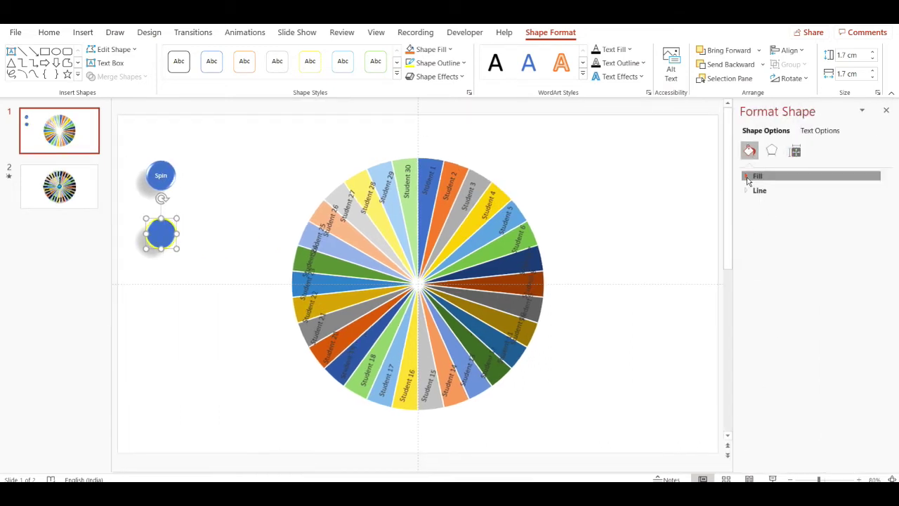
left_click(749, 176)
left_click_drag(807, 302, 836, 310)
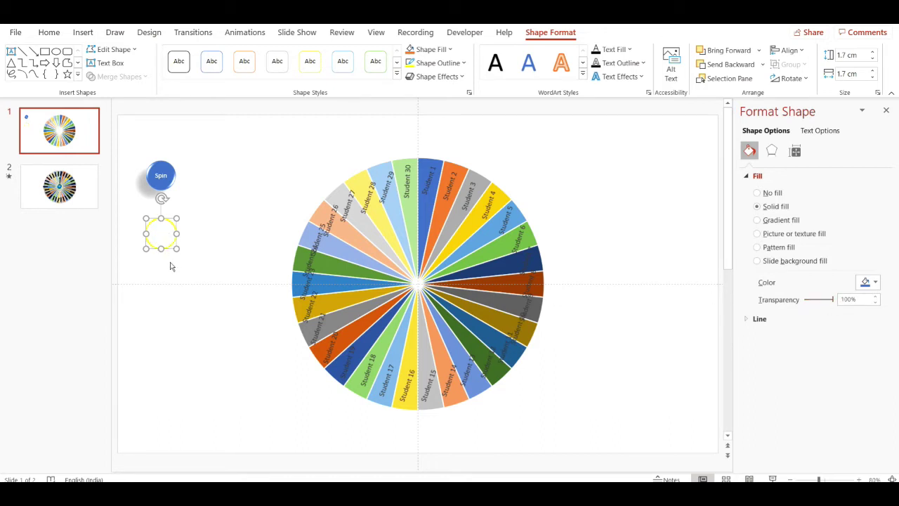
left_click(729, 77)
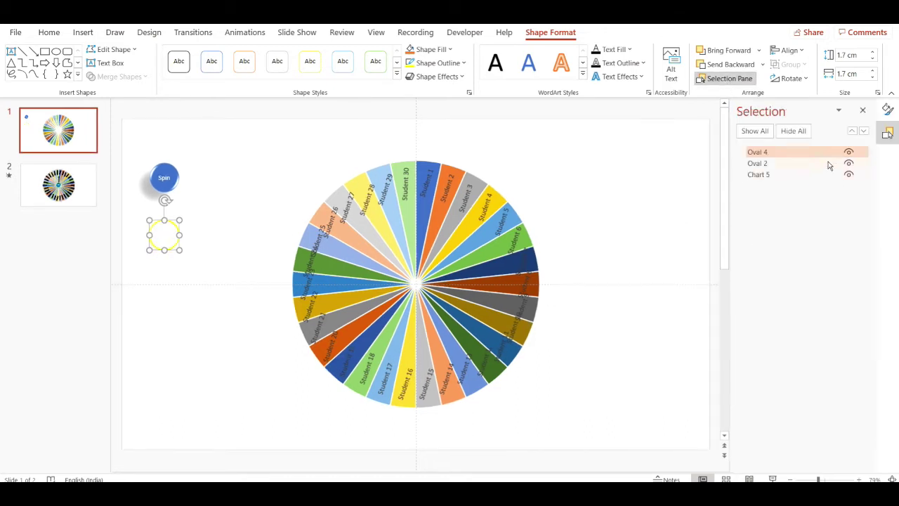
double_click(773, 152)
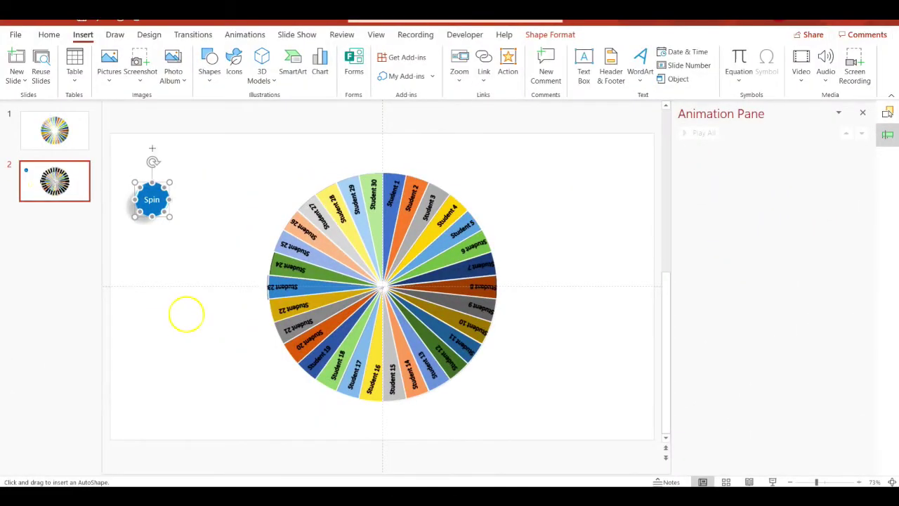
Draw a line up from the Spin button, then make it a black 4½ pt upward arrow.
left_click_drag(151, 183, 154, 149)
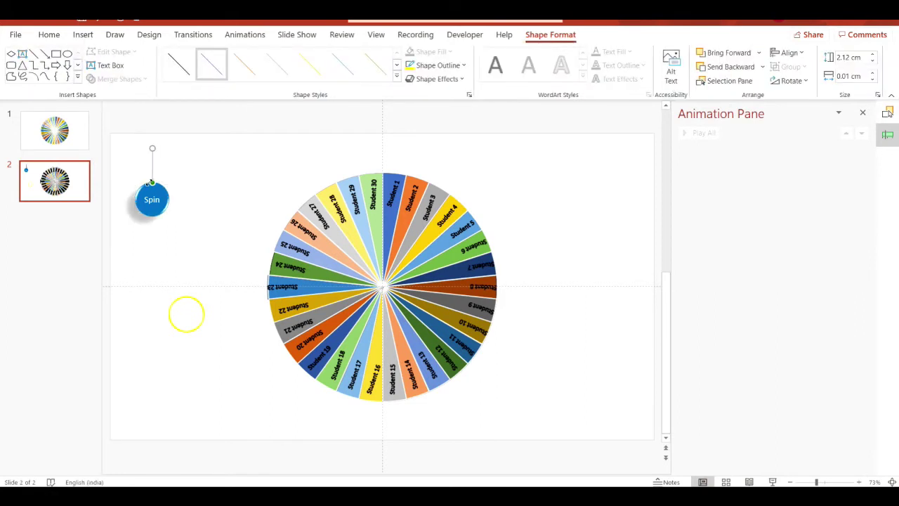
left_click(438, 64)
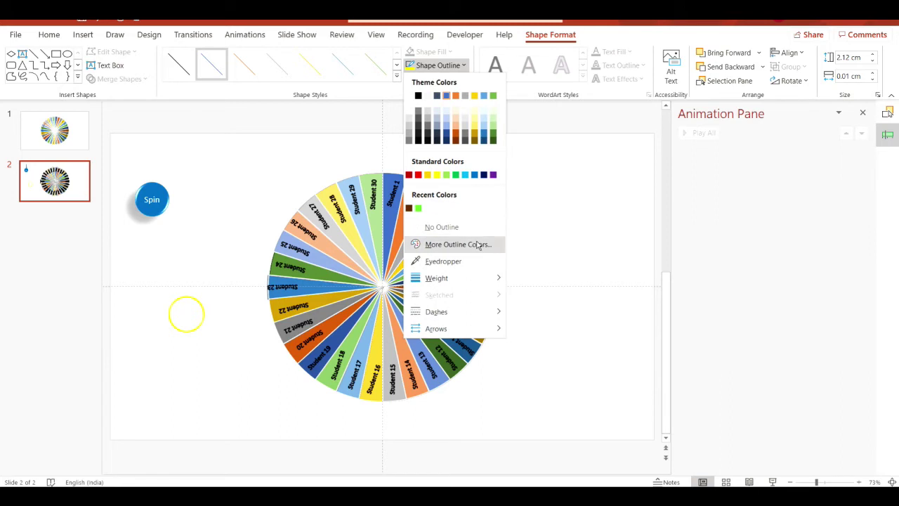
mouse_move(436, 328)
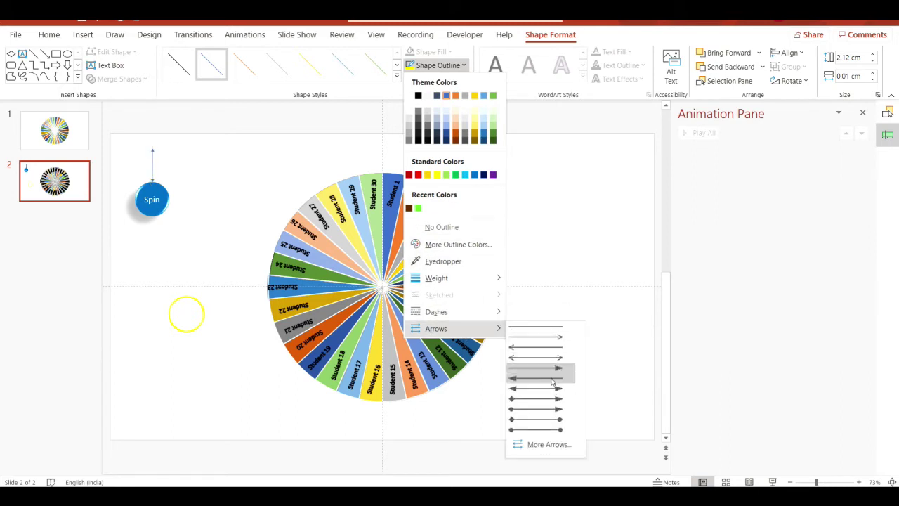
left_click(552, 379)
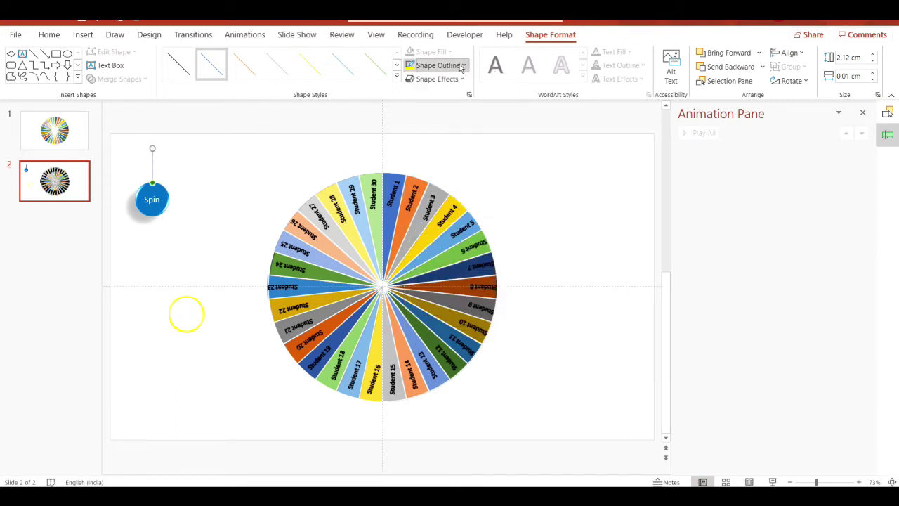
left_click(439, 64)
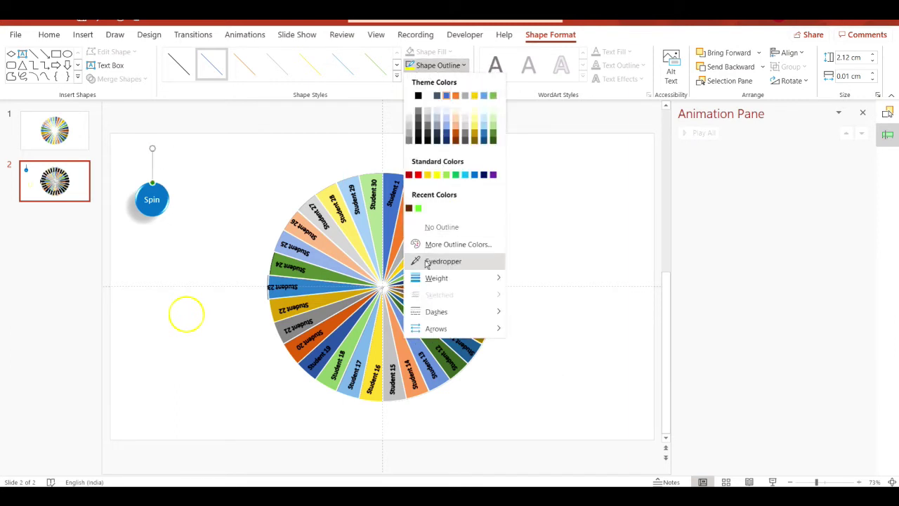
mouse_move(436, 279)
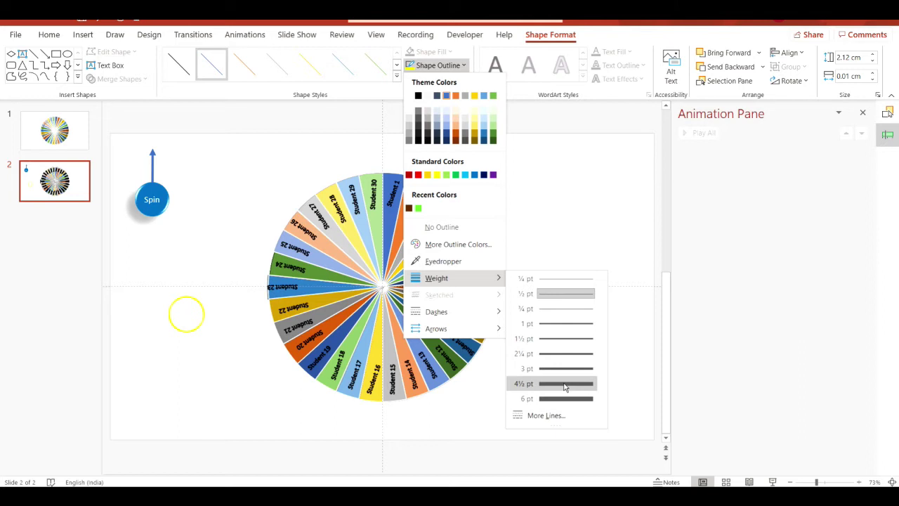
left_click(564, 386)
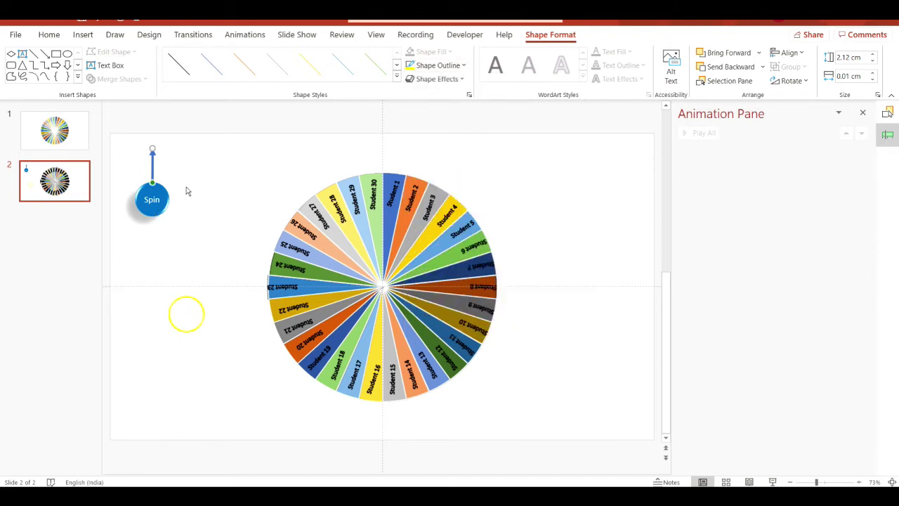
left_click(463, 64)
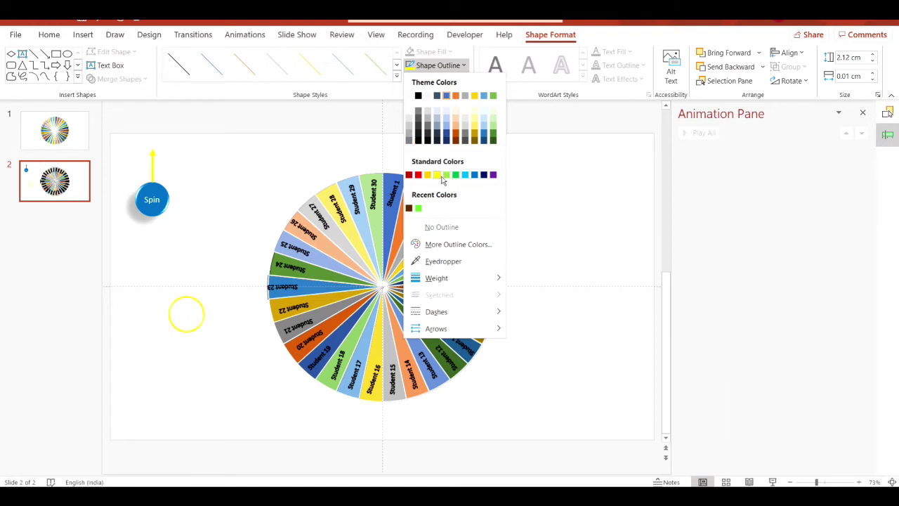
left_click(419, 140)
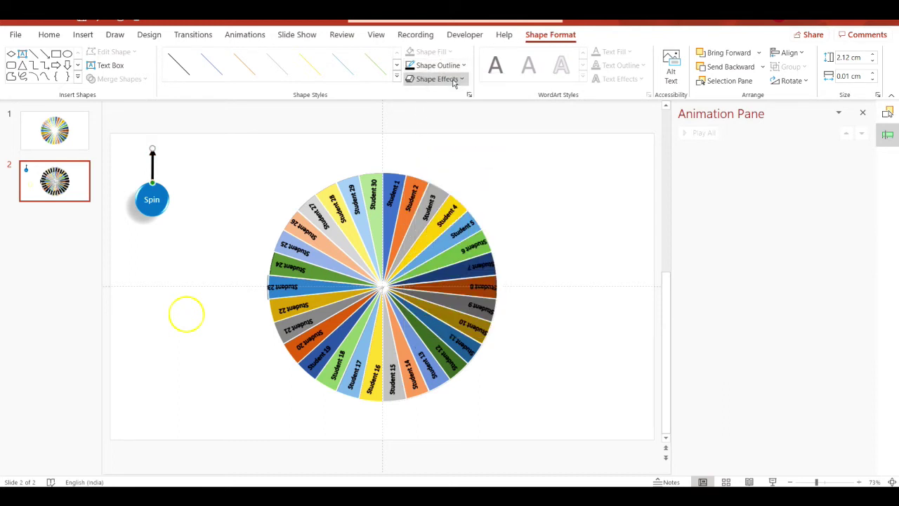
Copy the Spin button with its arrow and relabel one copy 'Stop' at 14 pt.
left_click(450, 79)
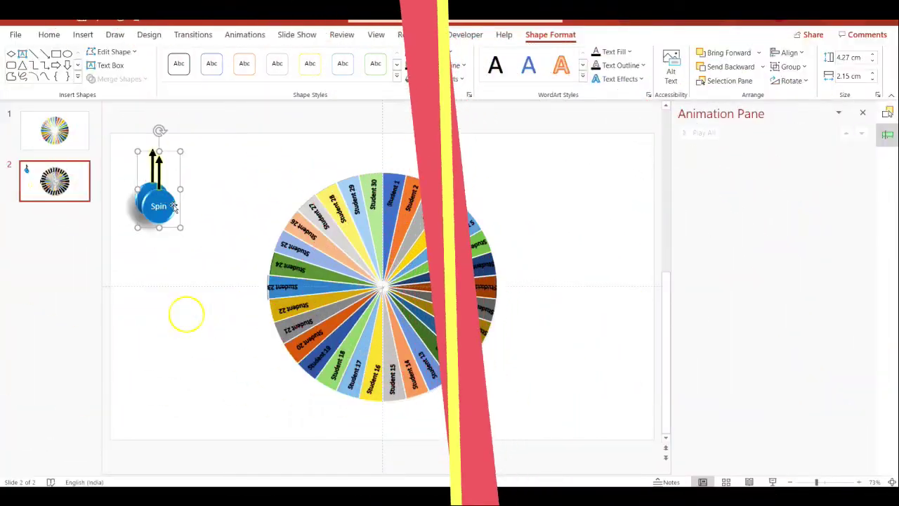
left_click_drag(172, 205, 216, 202)
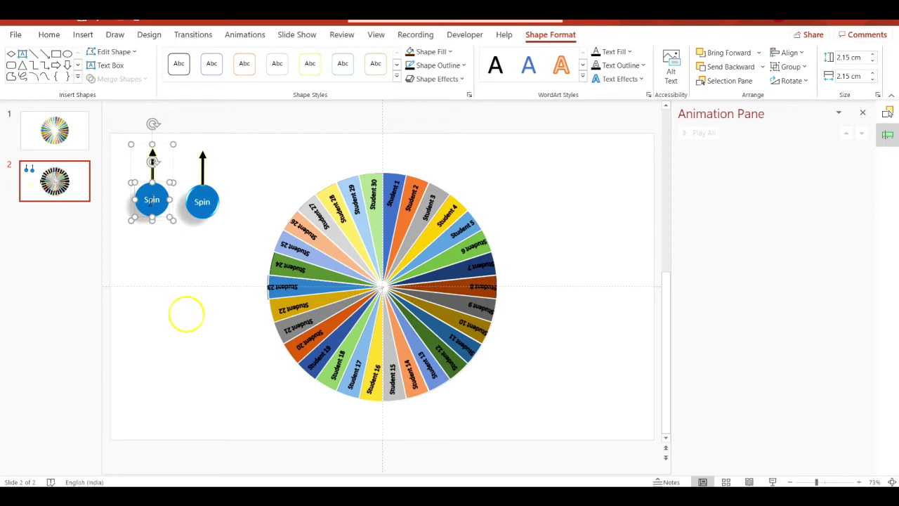
left_click_drag(151, 200, 169, 209)
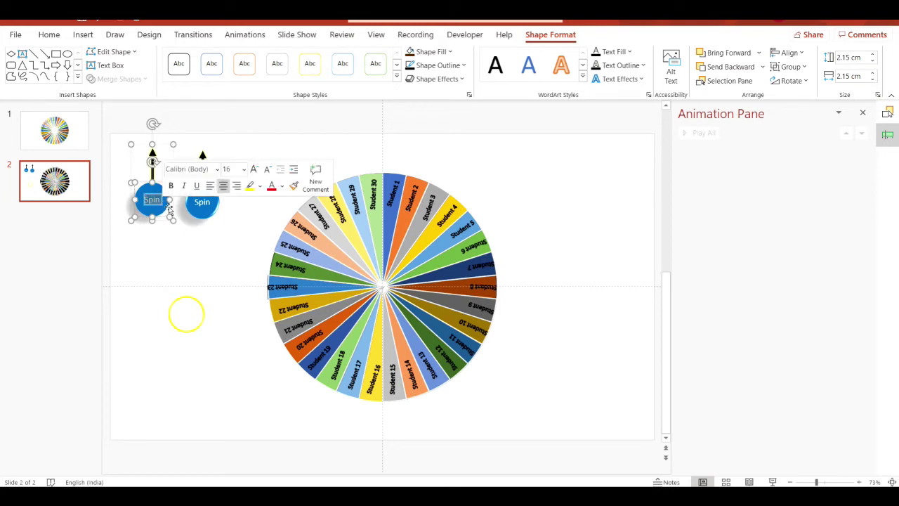
type("Stop")
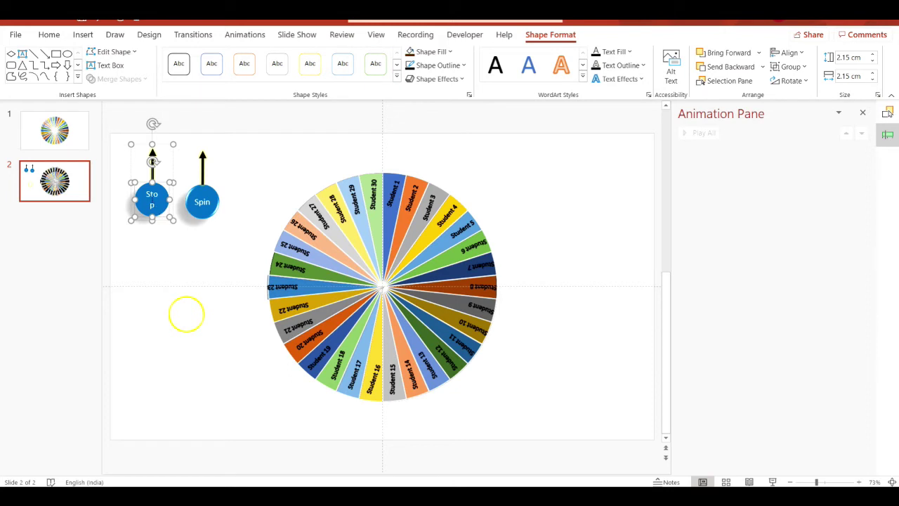
double_click(151, 200)
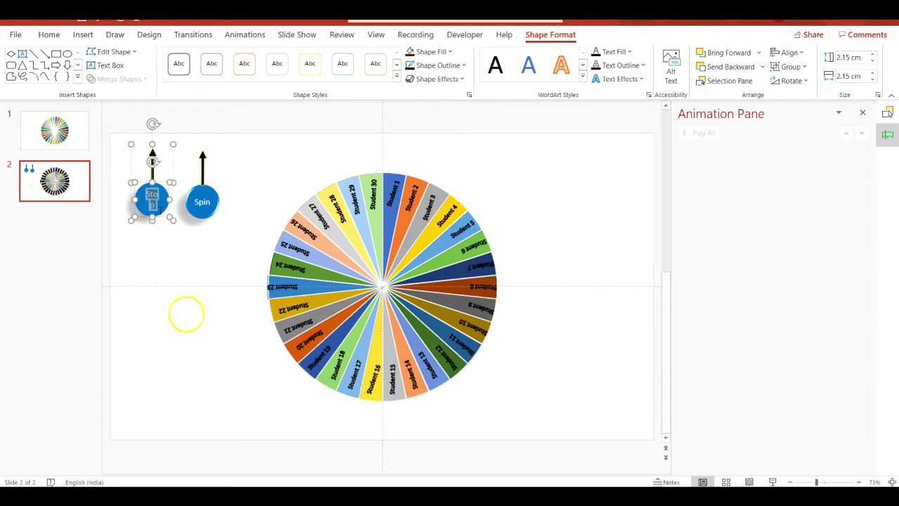
left_click(49, 36)
left_click(299, 58)
left_click(200, 258)
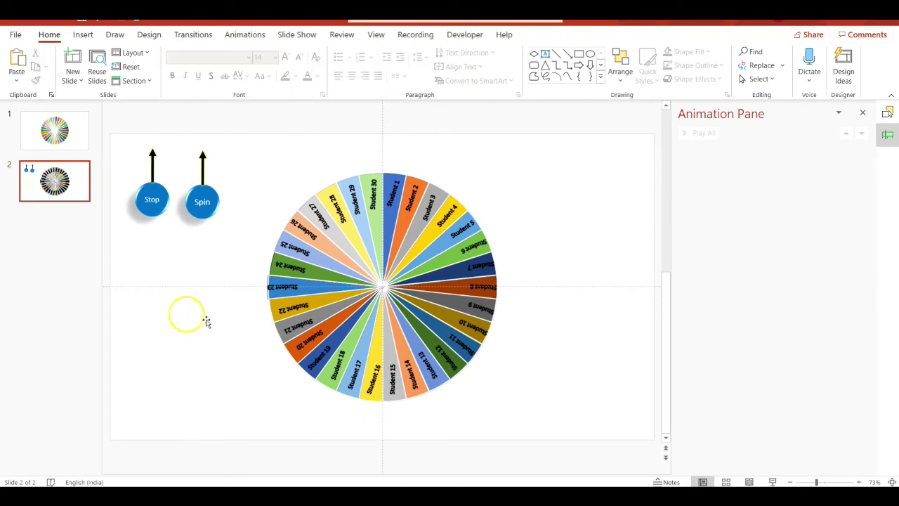
Place the Stop button, then the Spin button on top, at the wheel's centre.
left_click_drag(198, 307, 180, 251)
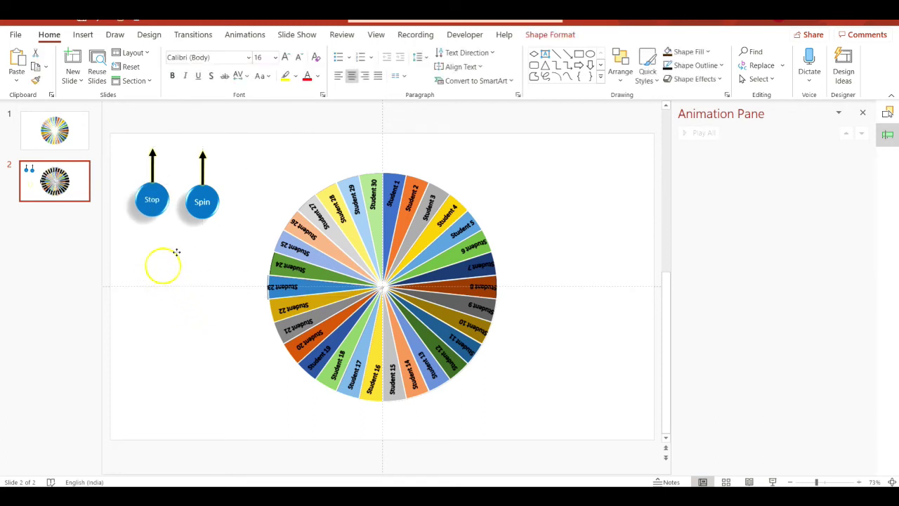
left_click_drag(163, 210, 391, 289)
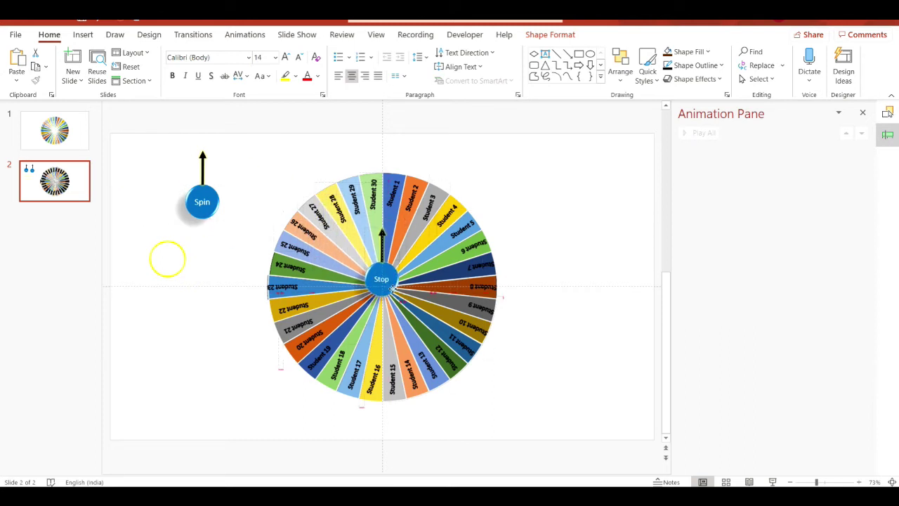
left_click_drag(391, 288, 392, 296)
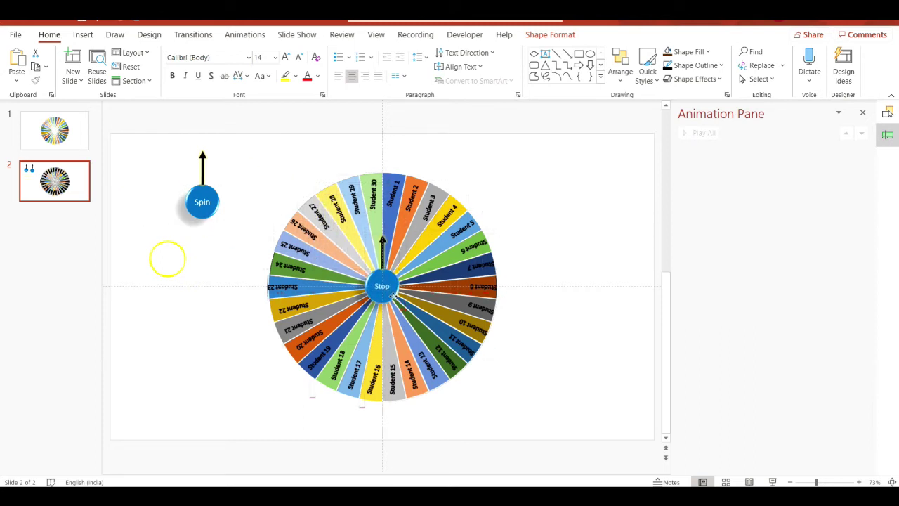
mouse_move(217, 202)
left_mouse_down()
mouse_move(406, 280)
mouse_move(396, 285)
left_mouse_up()
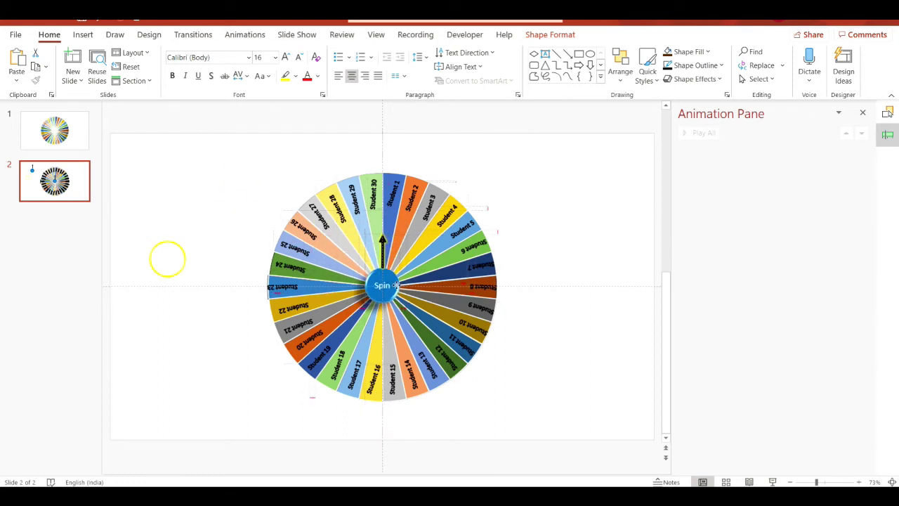
Bring the yellow ring to the front and centre it over the Spin button.
left_click(175, 272)
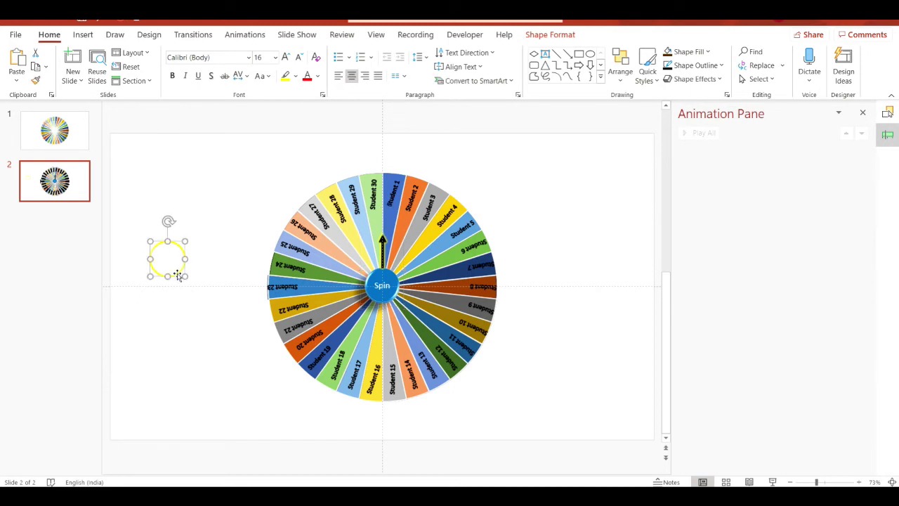
mouse_move(178, 275)
left_mouse_down()
mouse_move(234, 290)
mouse_move(214, 290)
left_mouse_up()
right_click(213, 287)
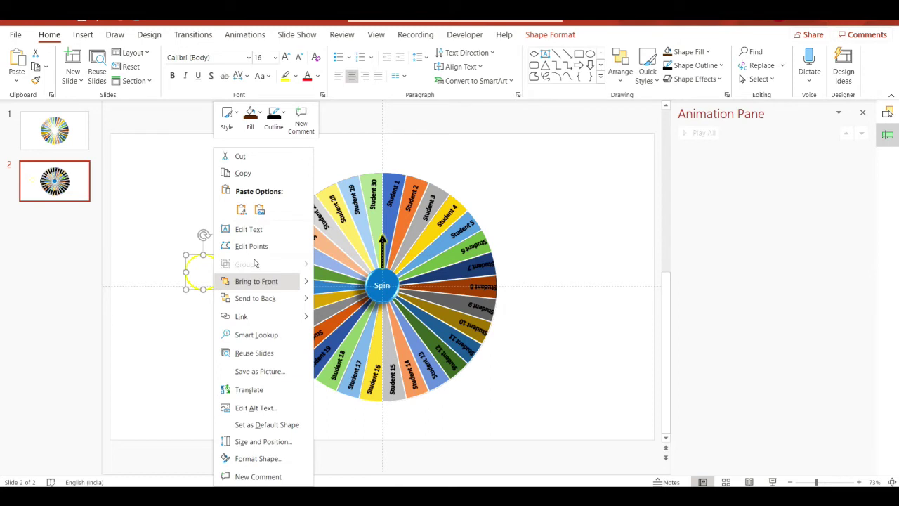
left_click(261, 288)
left_click_drag(216, 281, 394, 290)
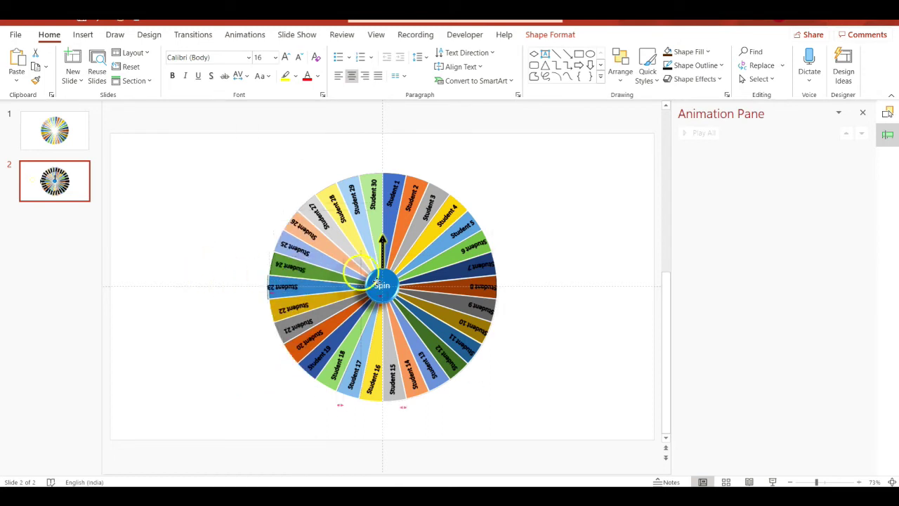
left_click_drag(395, 289, 398, 295)
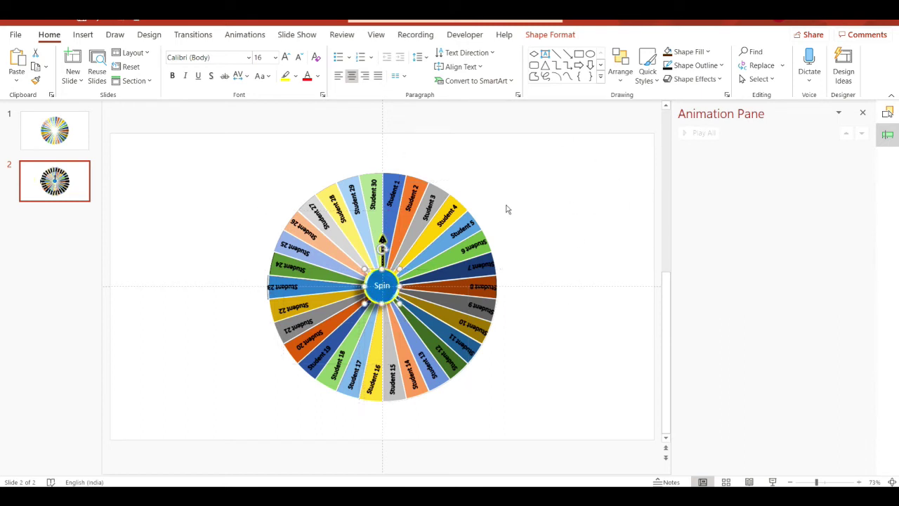
left_click(551, 36)
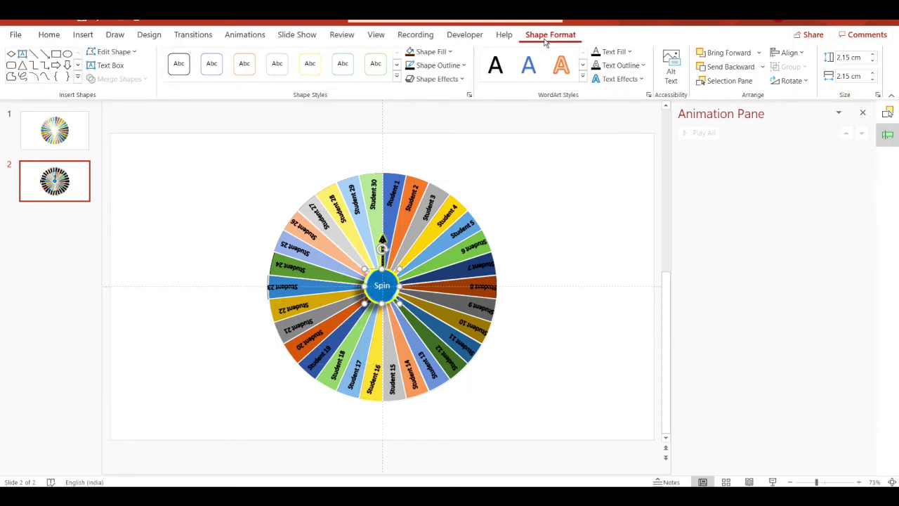
In the Selection Pane, rename Group 105 to 'spin' and Group 104 to 'stop'.
left_click(725, 81)
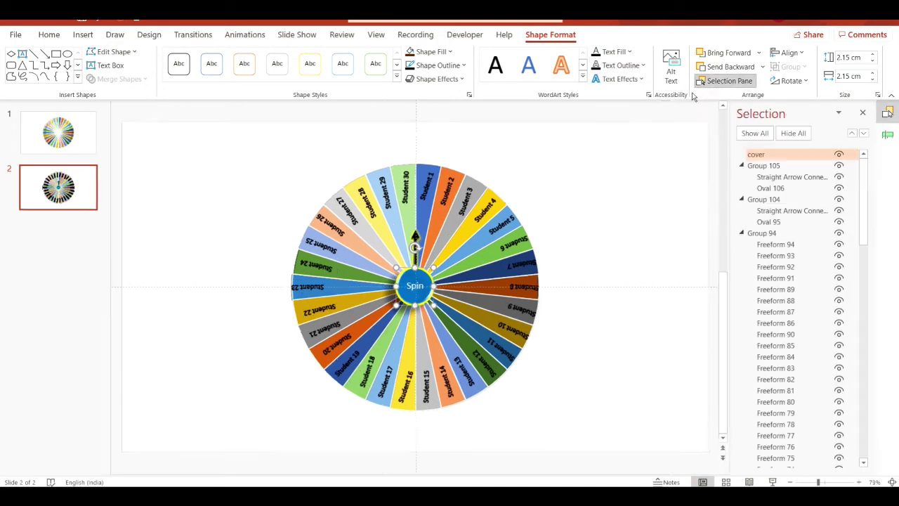
left_click(773, 166)
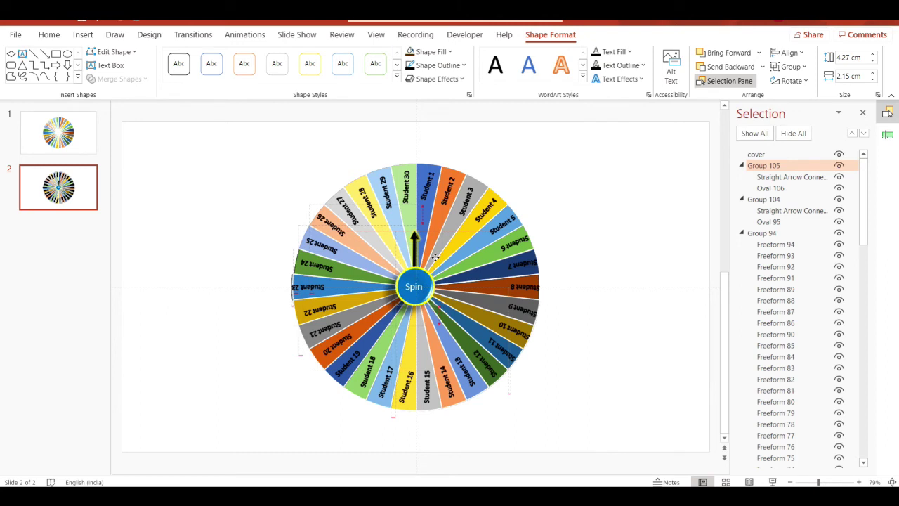
left_click(785, 171)
left_click_drag(783, 167, 743, 176)
type("spin")
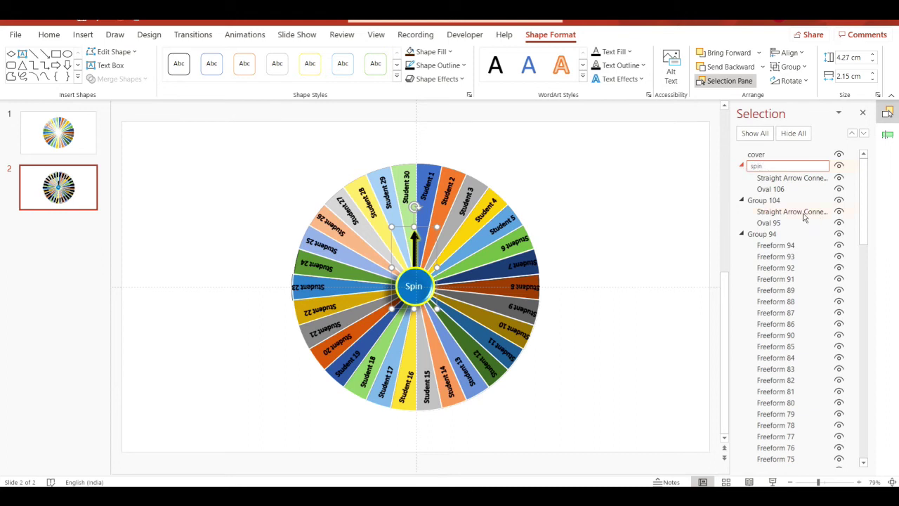
left_click(785, 201)
left_click(785, 199)
left_click_drag(782, 199, 748, 203)
type("stop")
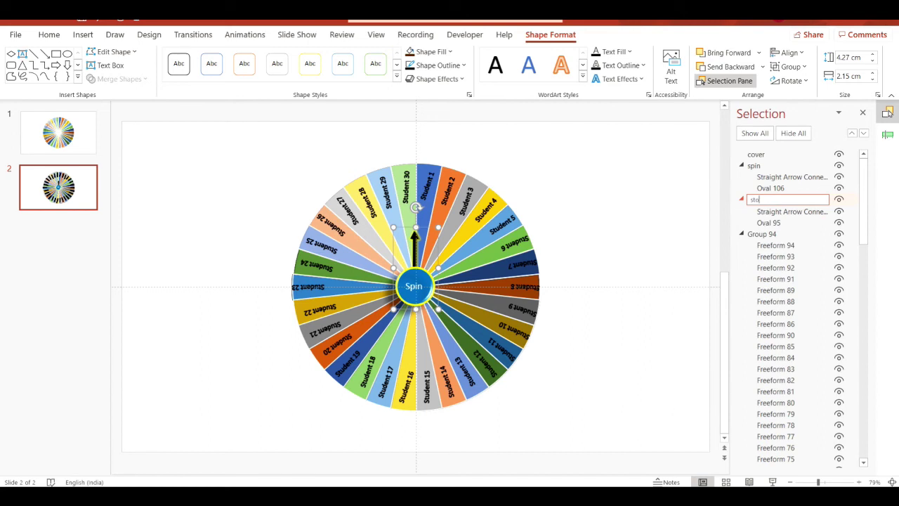
left_click(685, 258)
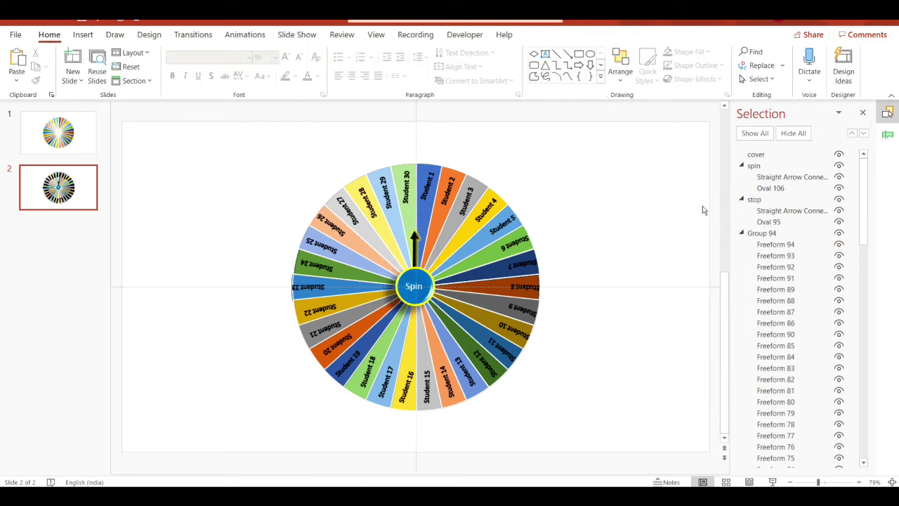
Apply a Spin emphasis animation to the wheel group Group 94.
left_click(759, 155)
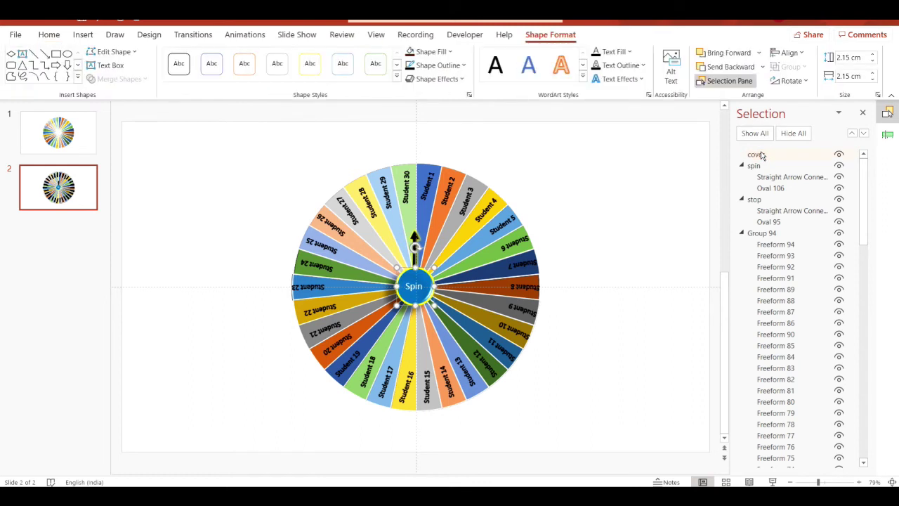
left_click(762, 233)
left_click(765, 235)
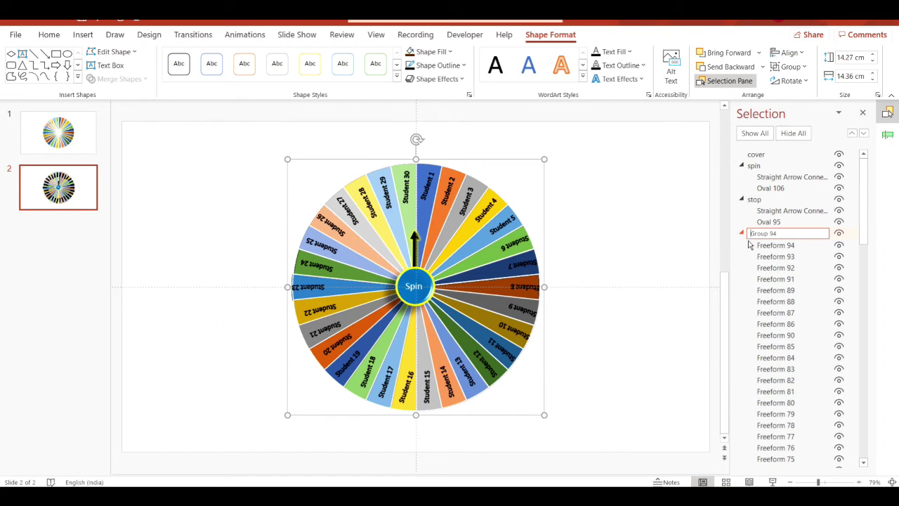
left_click(741, 234)
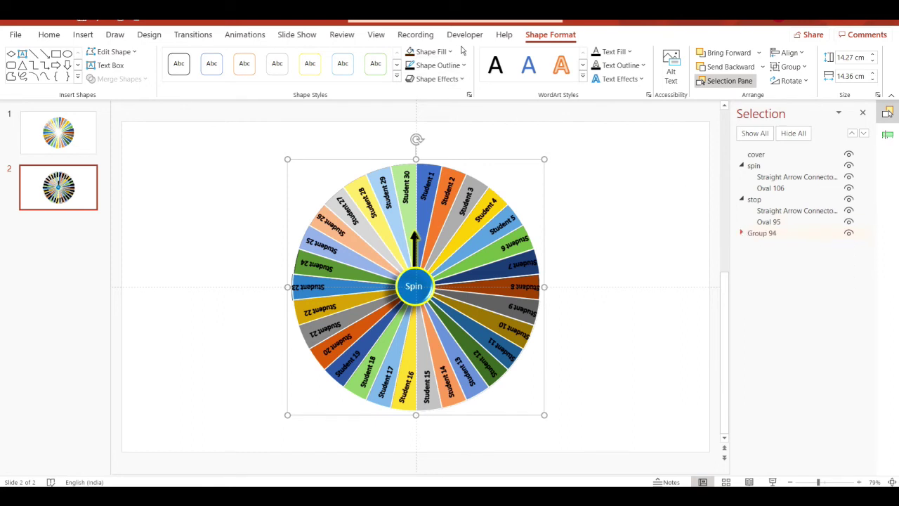
left_click(239, 36)
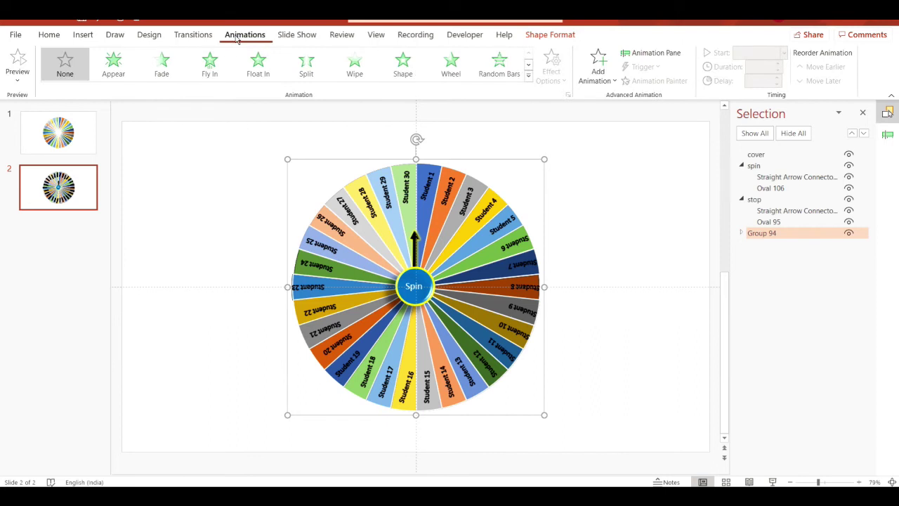
left_click(529, 79)
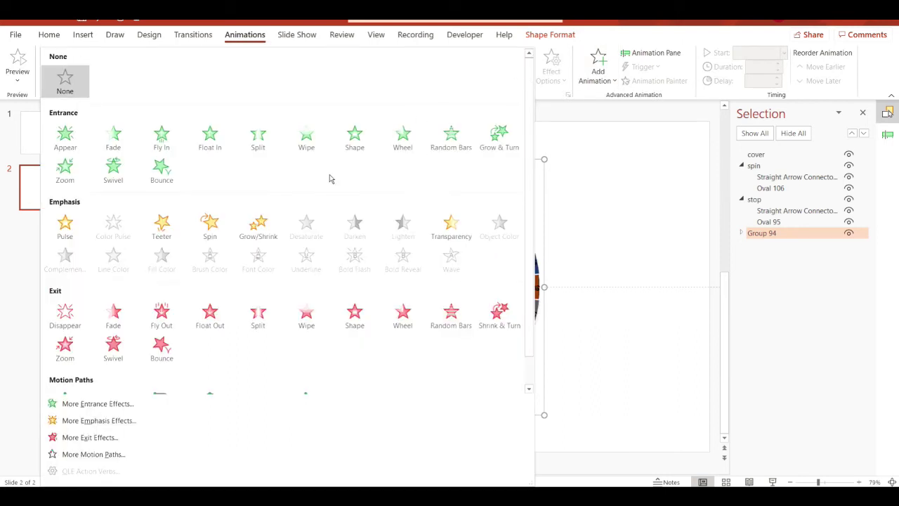
left_click(210, 224)
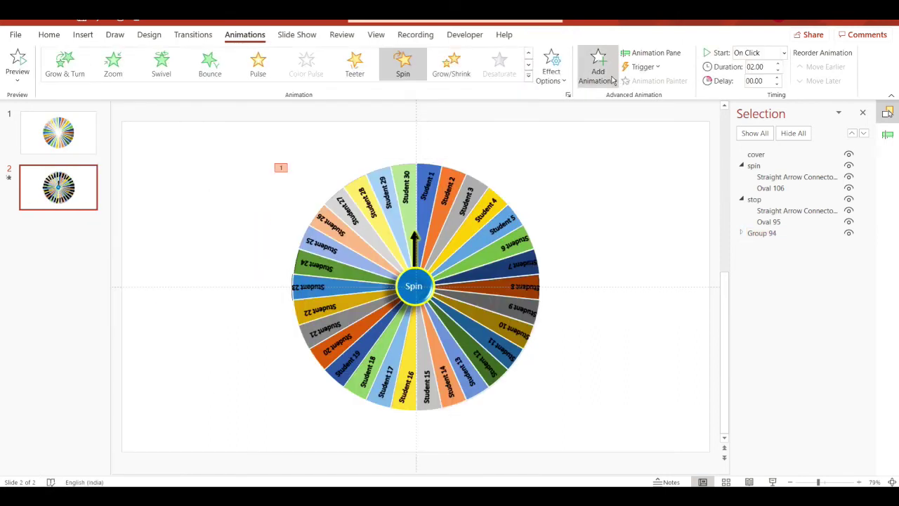
left_click(762, 233)
Add an Appear entrance to the wheel, plus Fade entrance and Fade exit to the spin group.
left_click(598, 66)
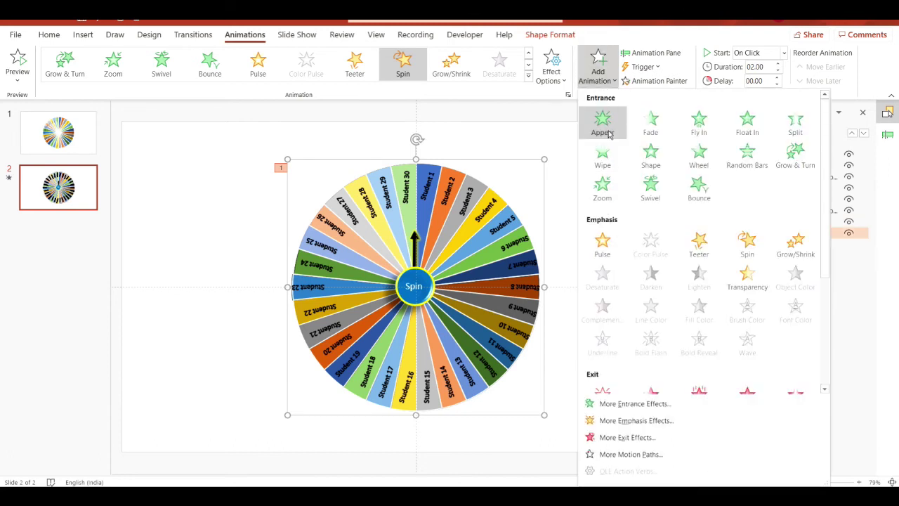
left_click(608, 124)
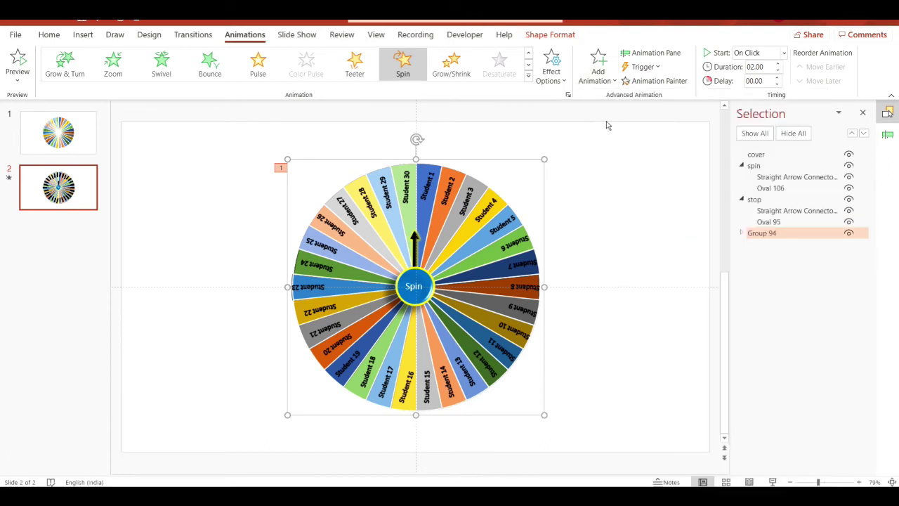
left_click(756, 170)
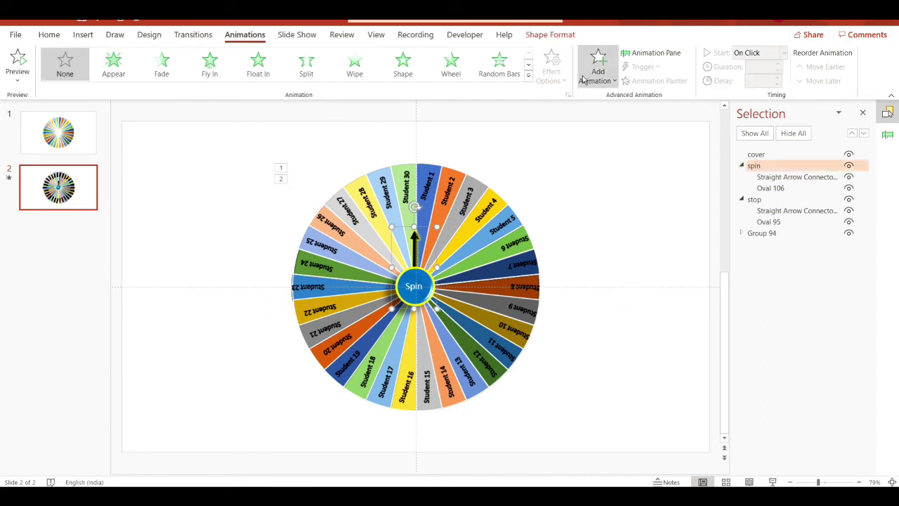
left_click(528, 76)
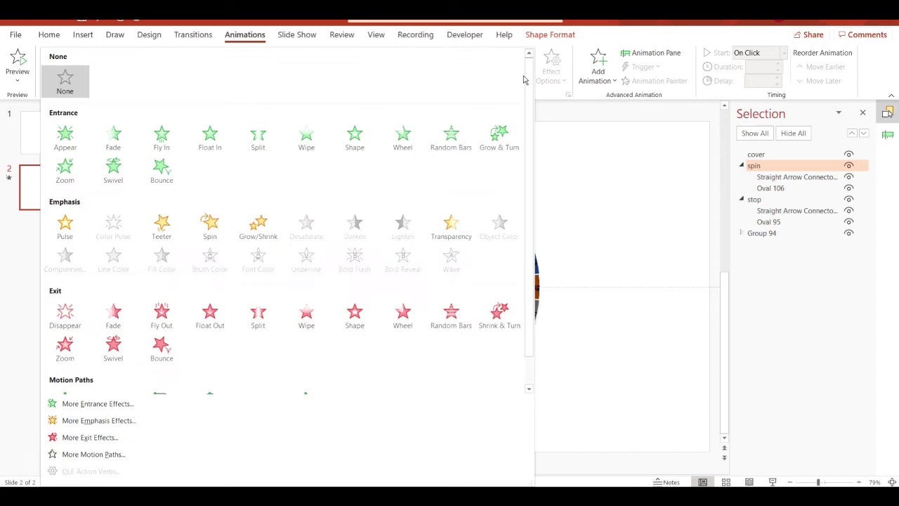
left_click(92, 139)
left_click(598, 67)
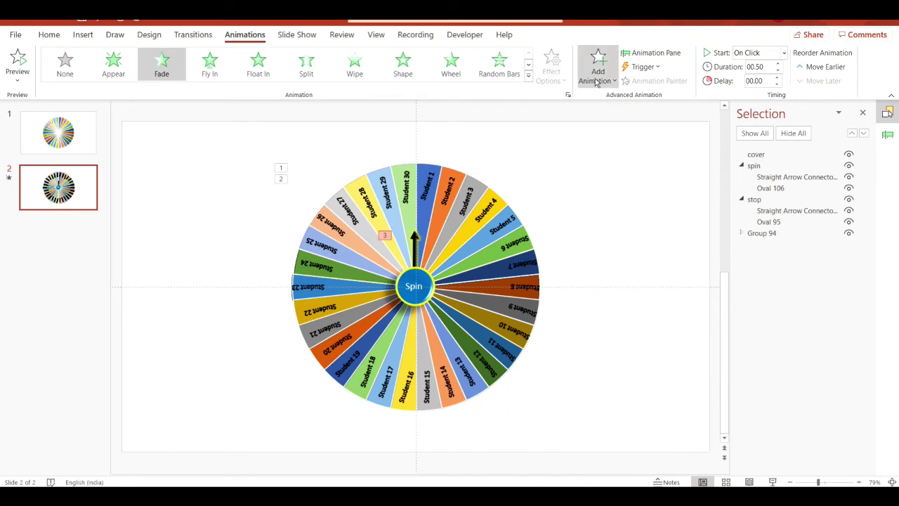
scroll(657, 290, "down", 3)
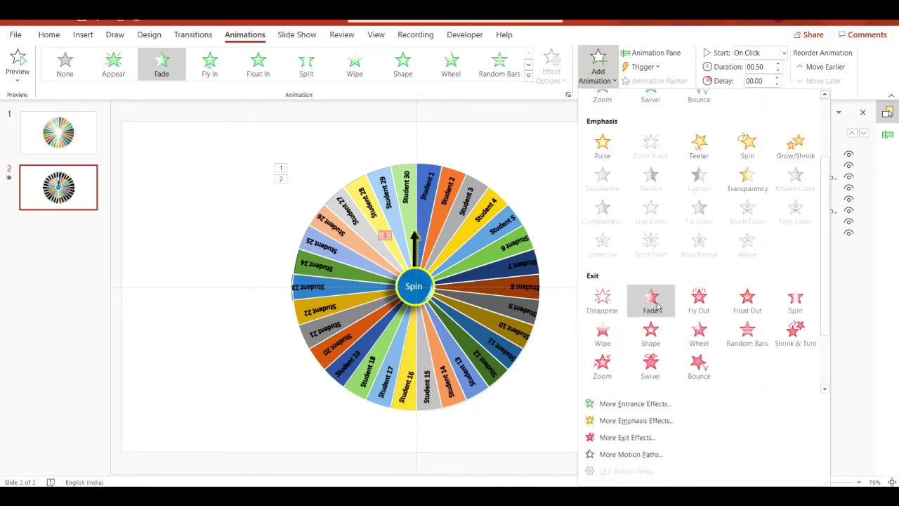
left_click(658, 302)
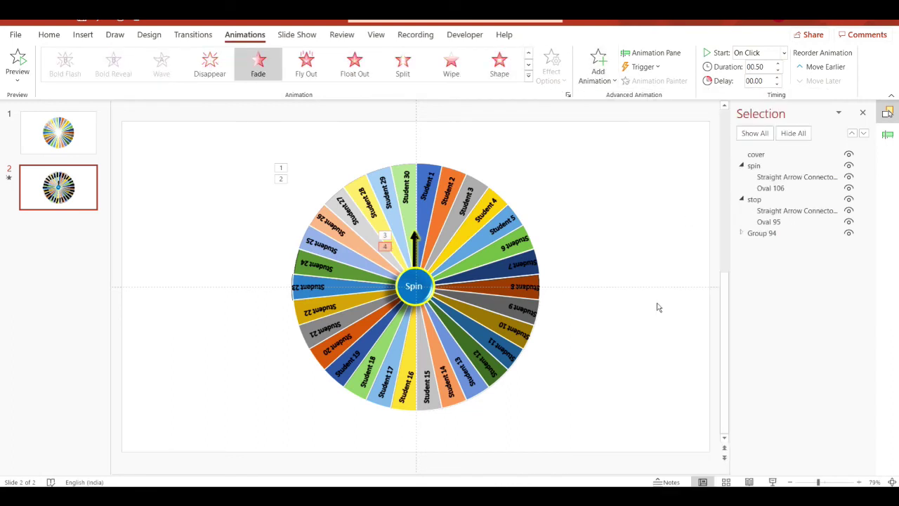
Give the stop group a Fade entrance and Fade exit, then show the Animation Pane.
left_click(755, 200)
left_click(162, 63)
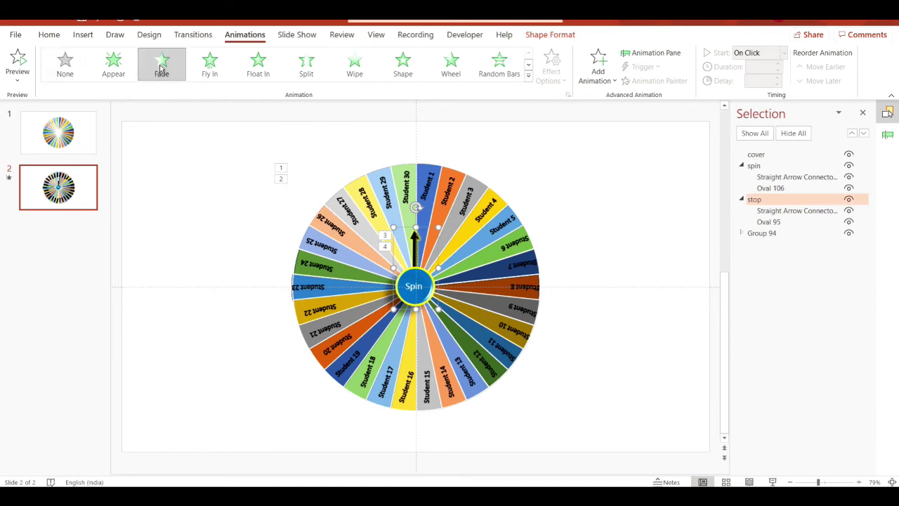
left_click(597, 66)
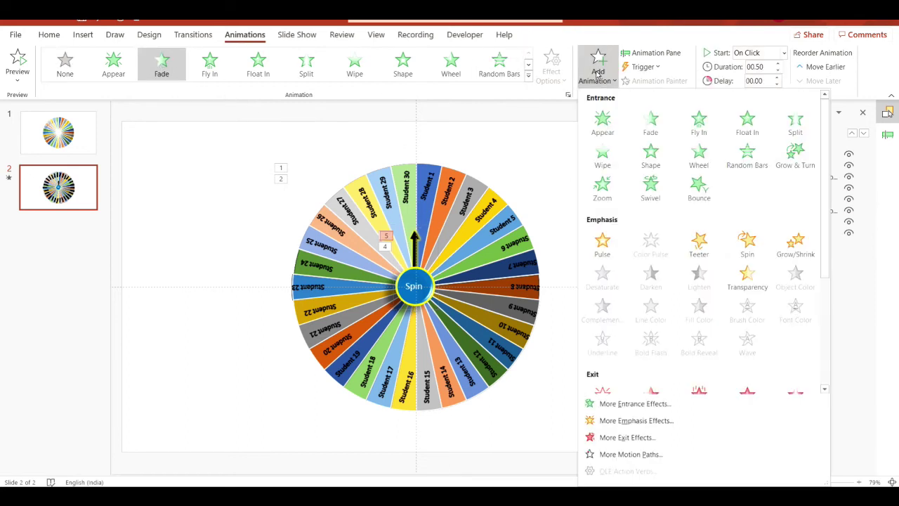
scroll(639, 270, "down", 3)
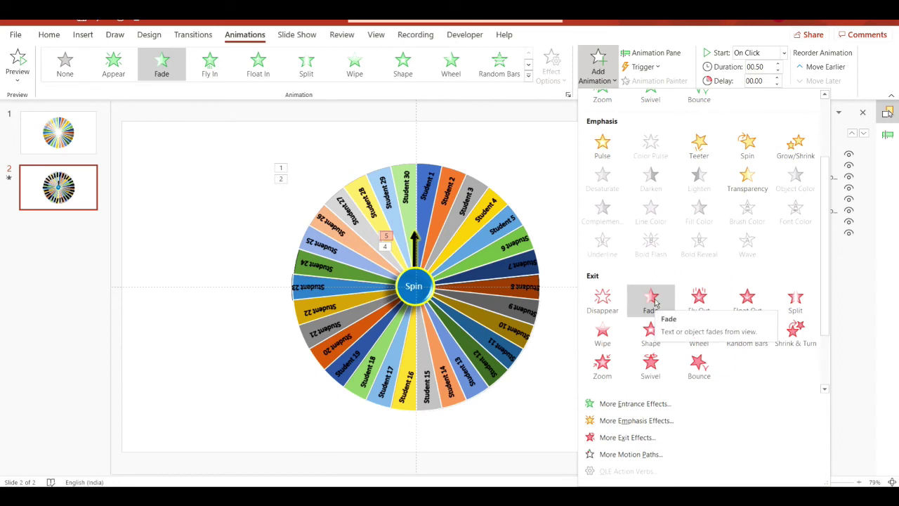
left_click(652, 299)
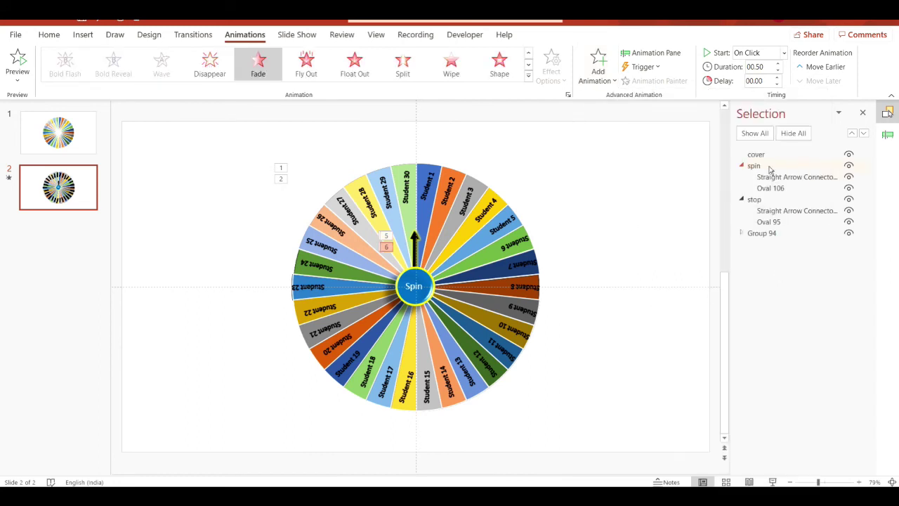
left_click(671, 55)
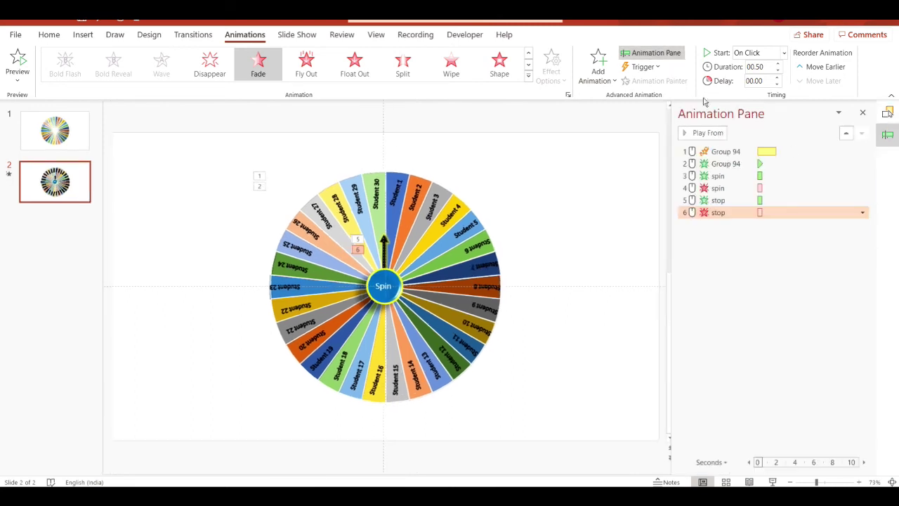
Set the wheel's Spin animation to trigger On Click of the cover shape and open its options.
left_click(730, 153)
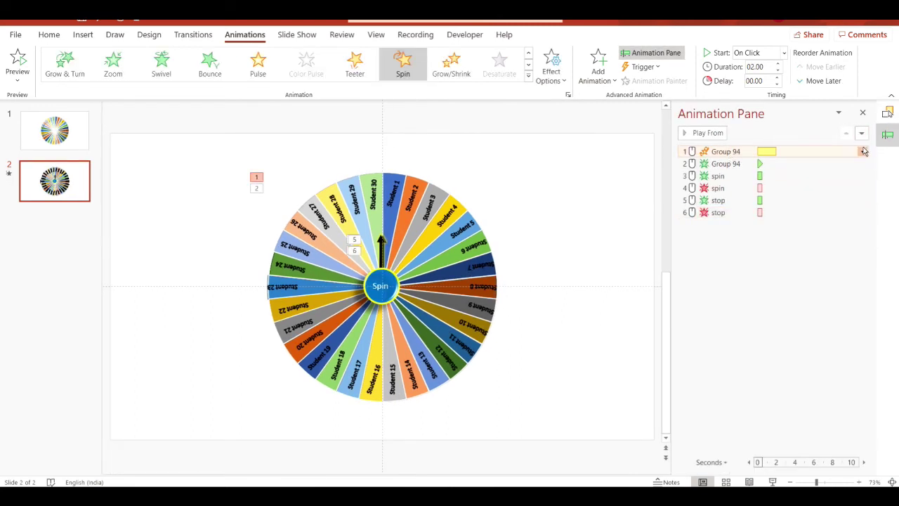
left_click(655, 67)
mouse_move(657, 83)
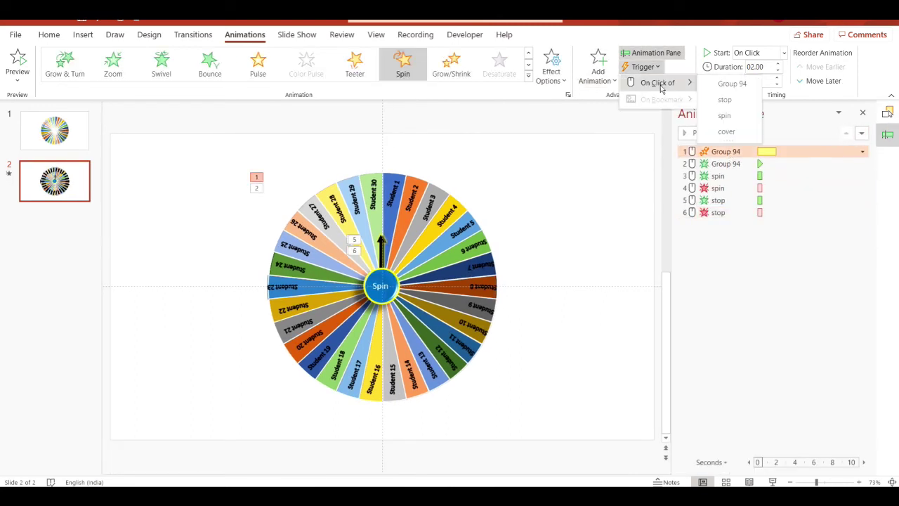
left_click(727, 133)
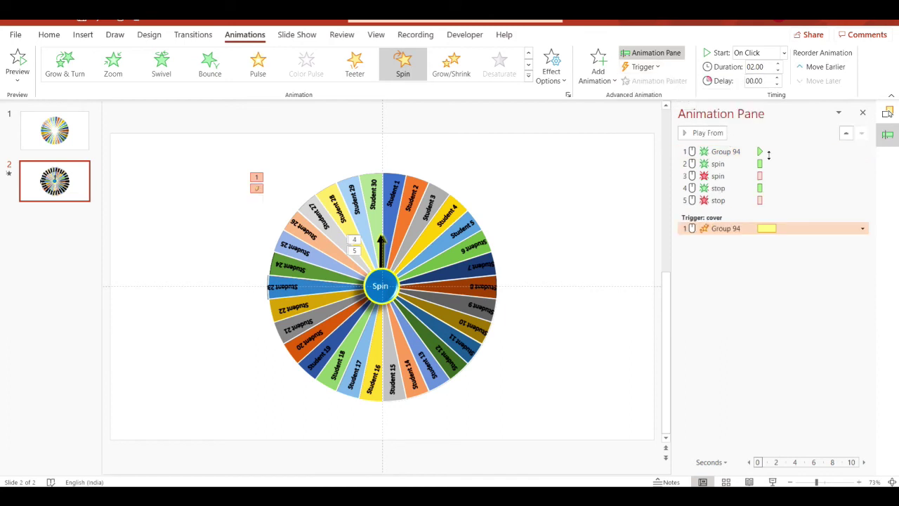
left_click(737, 151)
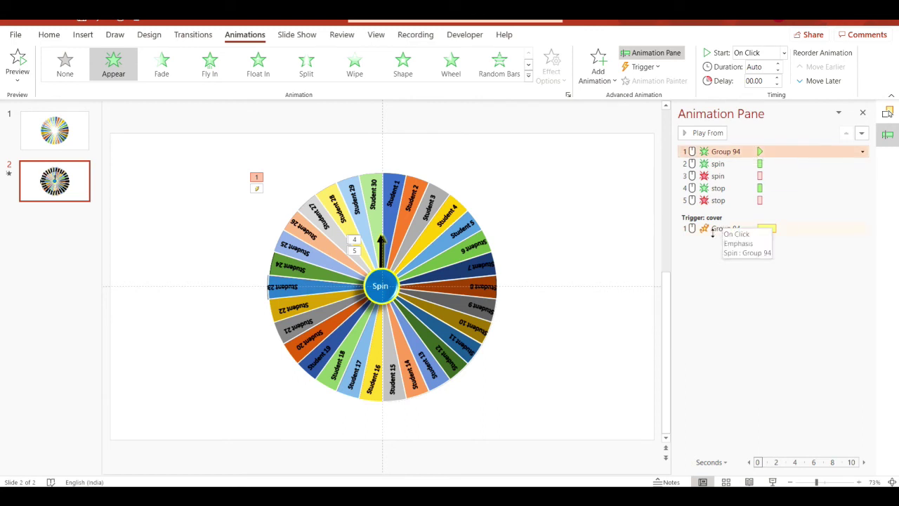
left_click(783, 229)
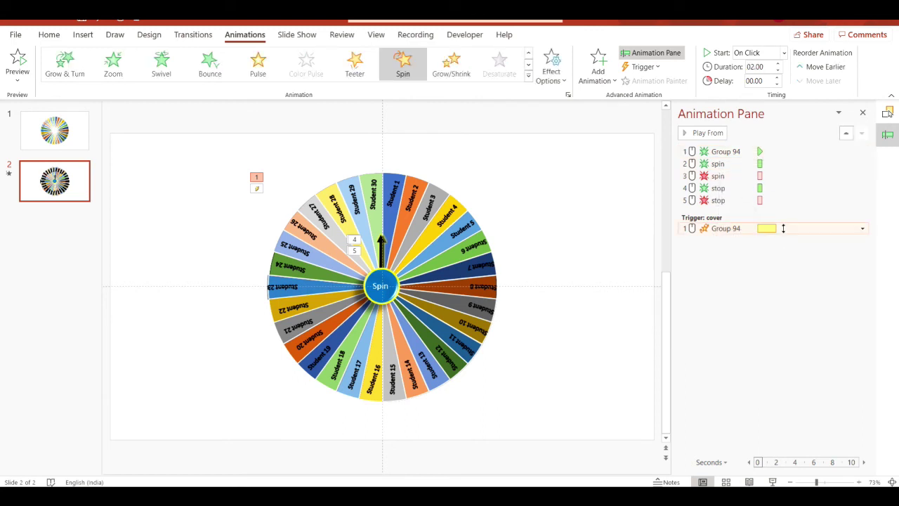
left_click(863, 228)
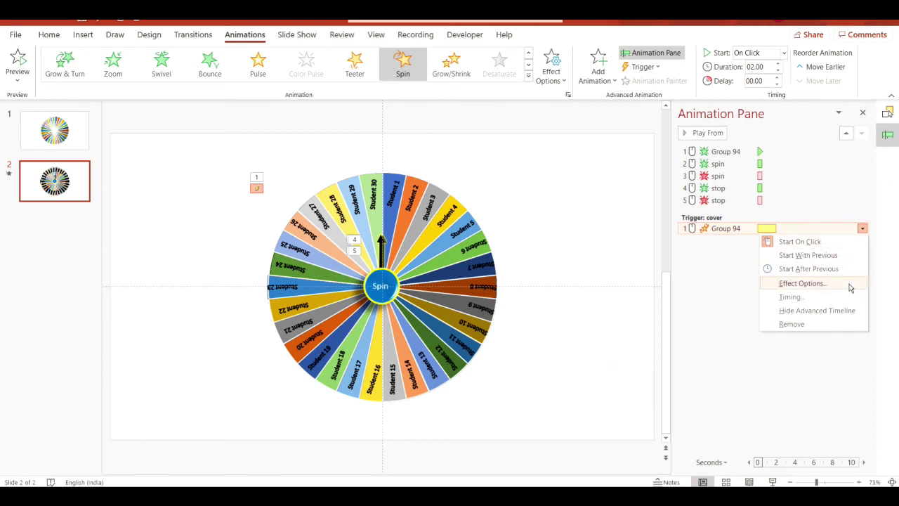
Give the Group 94 triggered spin a 1-second (Fast) duration, repeating until the next click.
left_click(800, 283)
left_click(391, 156)
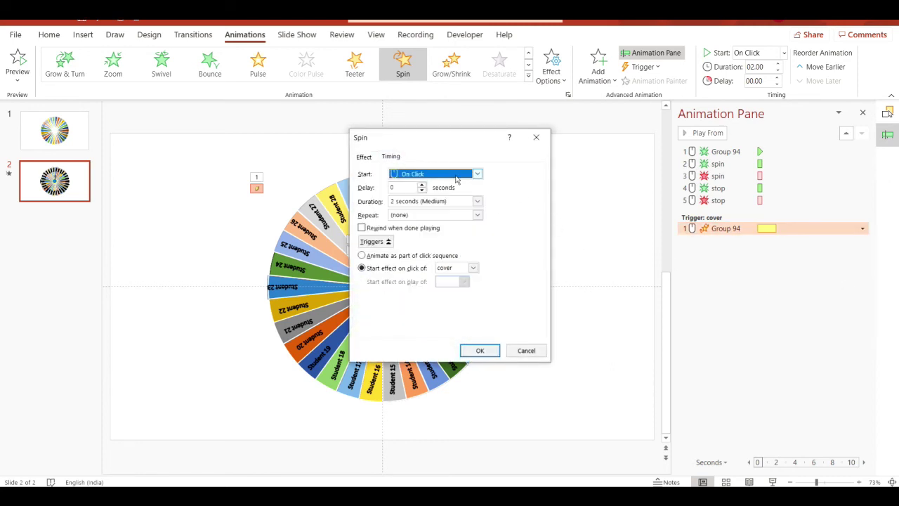
left_click(478, 202)
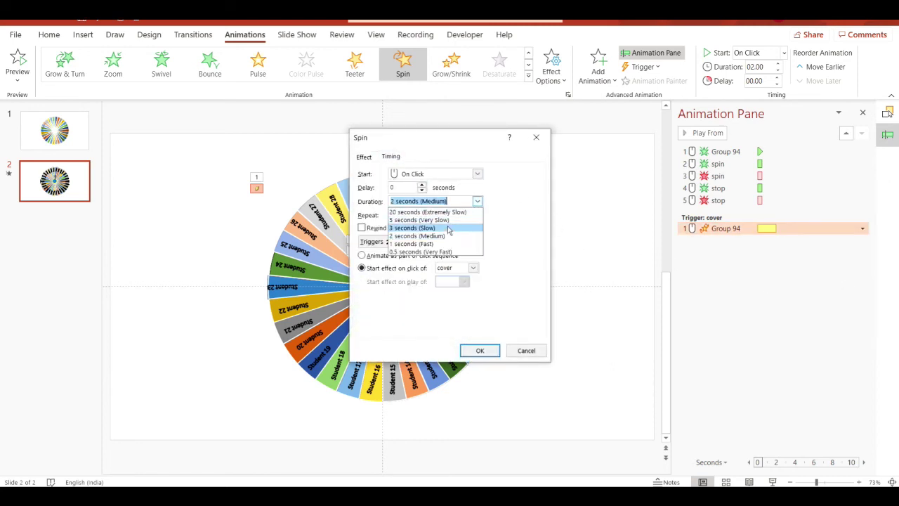
left_click(439, 243)
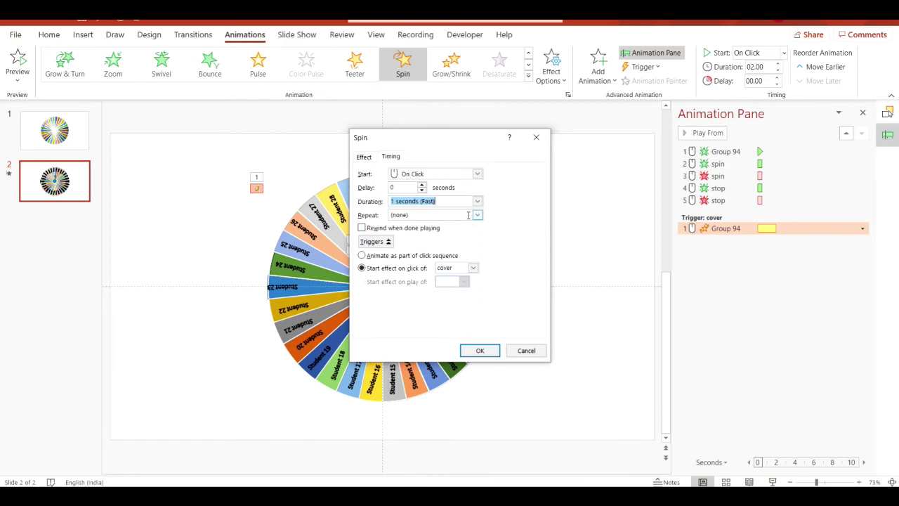
left_click(478, 215)
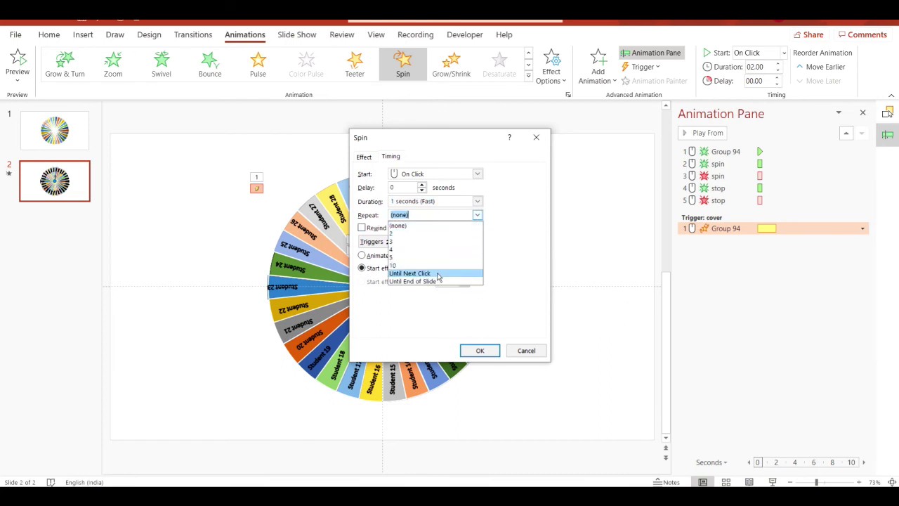
left_click(415, 272)
left_click(479, 350)
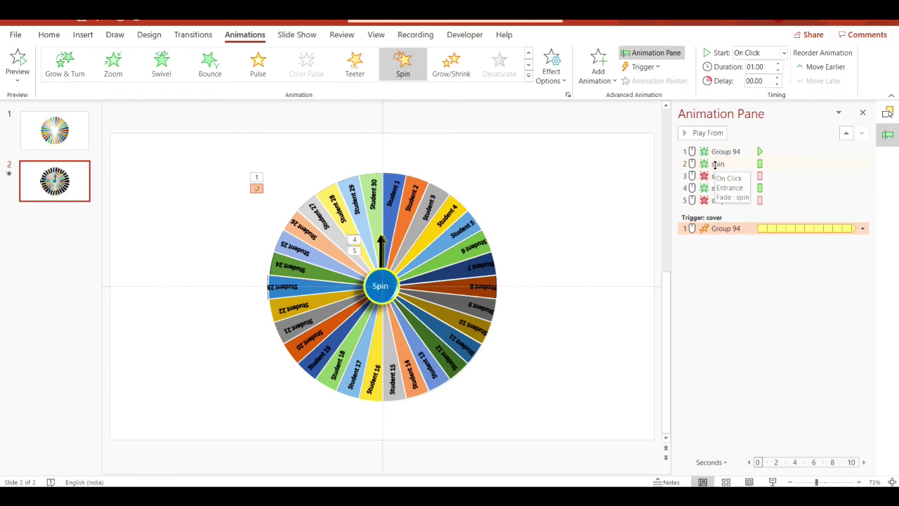
Move the spin exit and stop entrance under the cover trigger, both starting With Previous.
left_click_drag(715, 174, 708, 248)
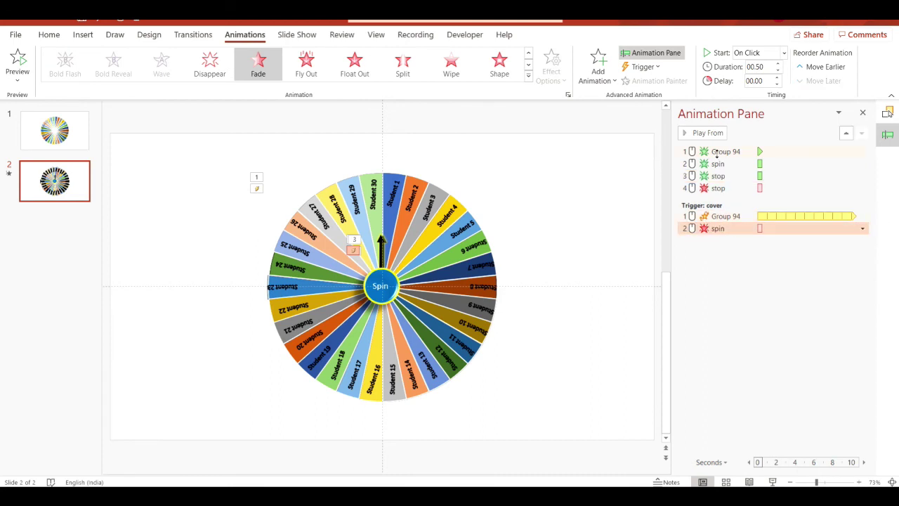
left_click_drag(719, 175, 849, 218)
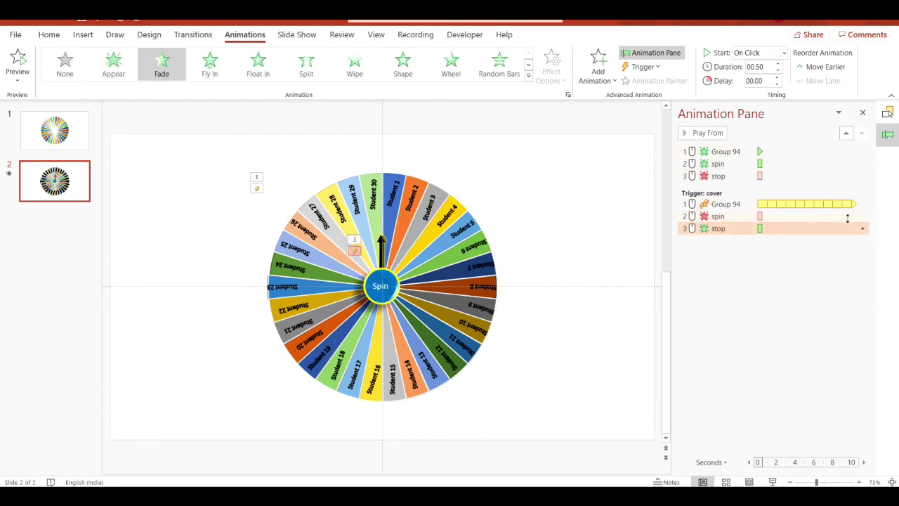
left_click(865, 216)
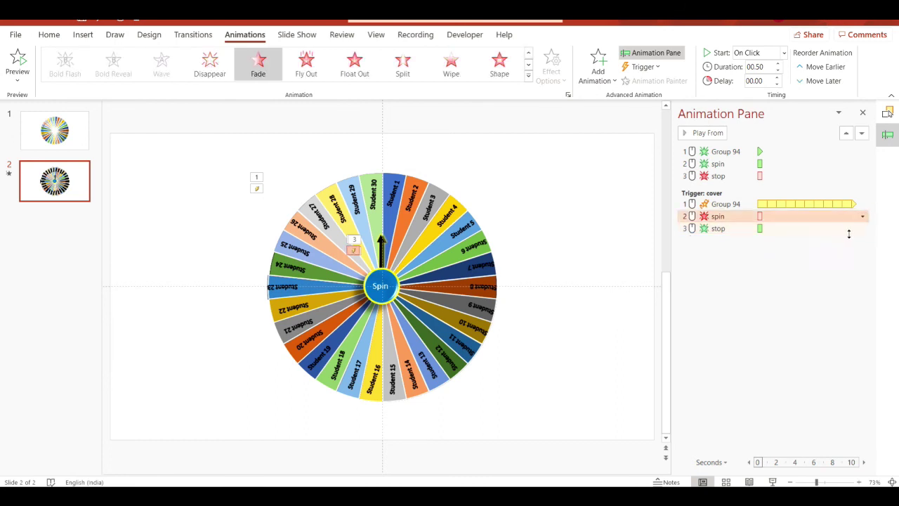
left_click(843, 229, "shift")
left_click(863, 228)
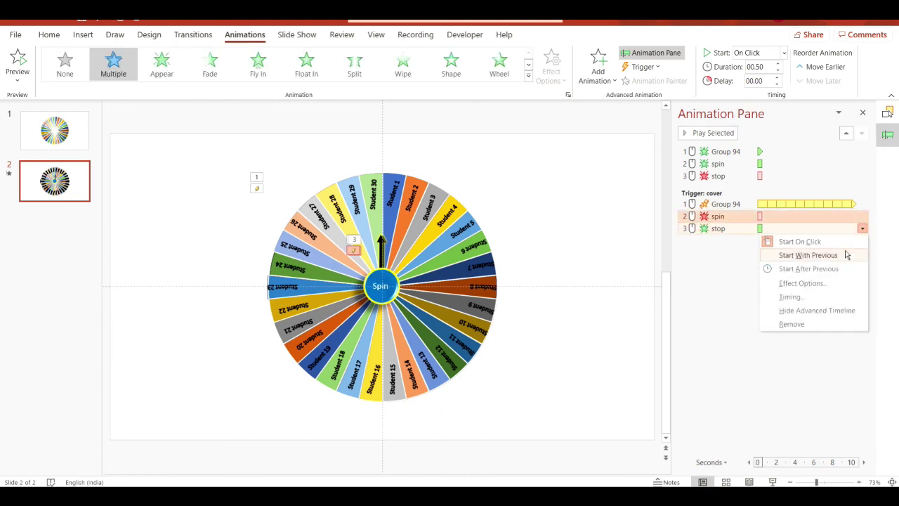
left_click(843, 255)
Place the spin entrance under the second Group 94 animation, starting With Previous.
mouse_move(734, 152)
left_mouse_down()
mouse_move(731, 246)
mouse_move(730, 237)
left_mouse_up()
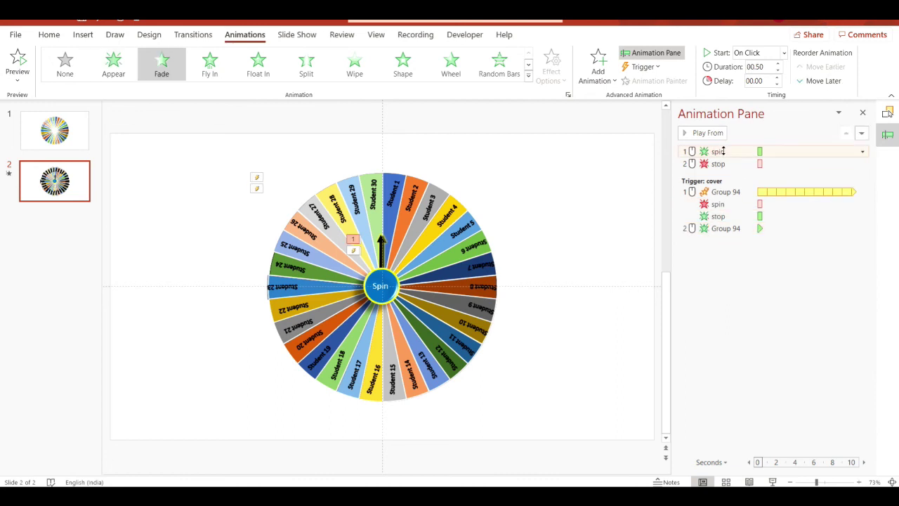
left_click_drag(723, 151, 734, 243)
left_click(863, 229)
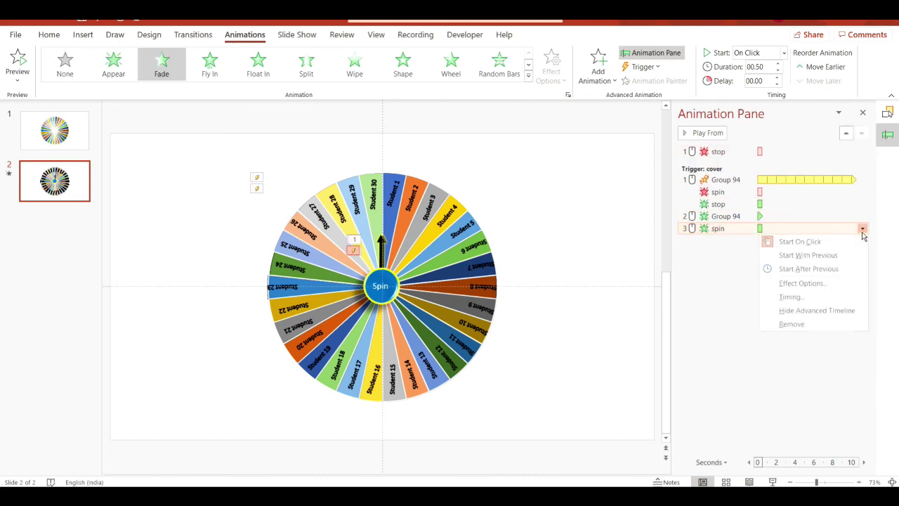
left_click(808, 255)
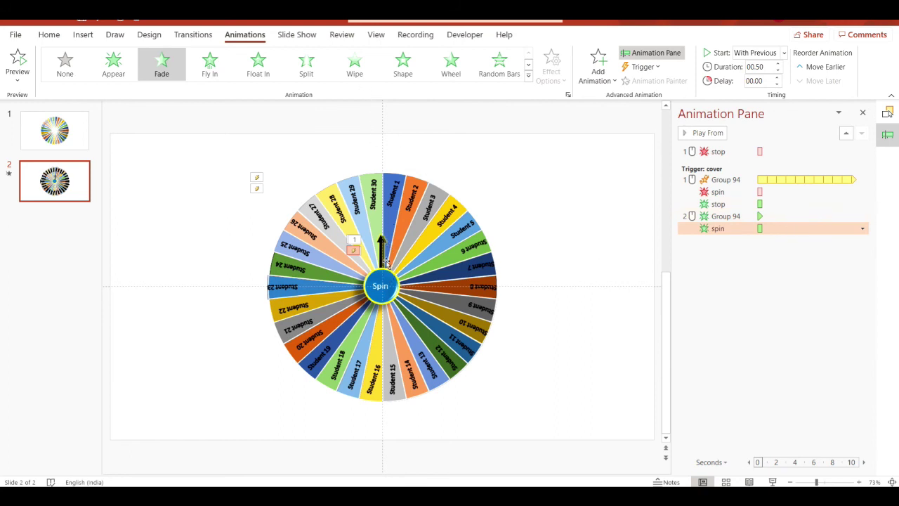
Nudge the arrow and Spin button slightly to the right.
left_click(380, 256)
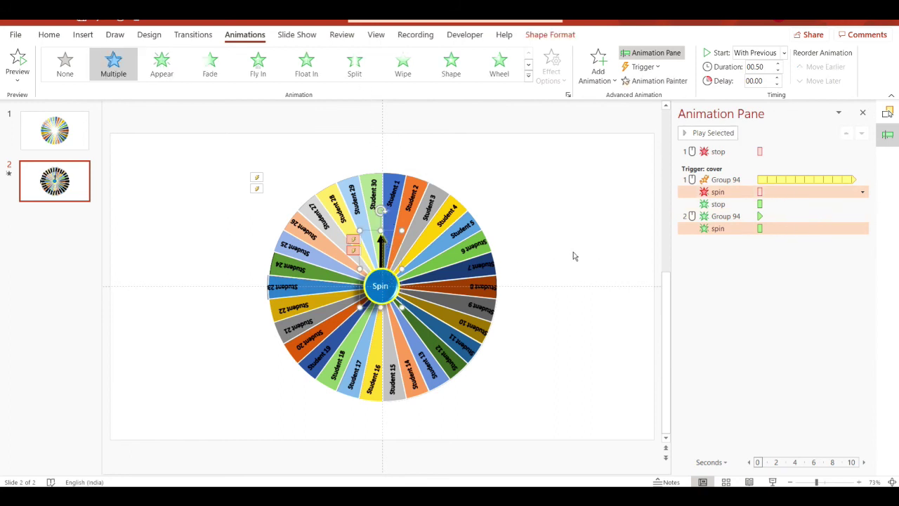
key("ctrl+Right")
key("ctrl+Right")
key("ctrl+Right")
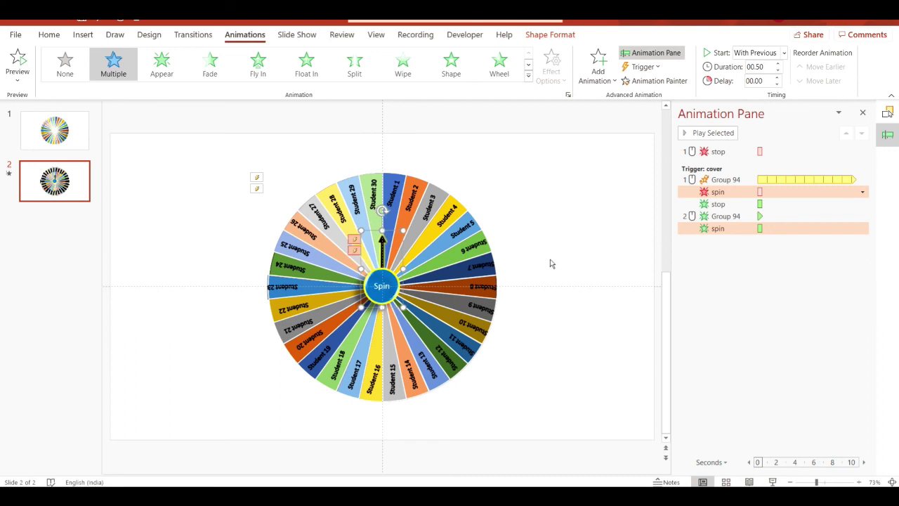
left_click(551, 263)
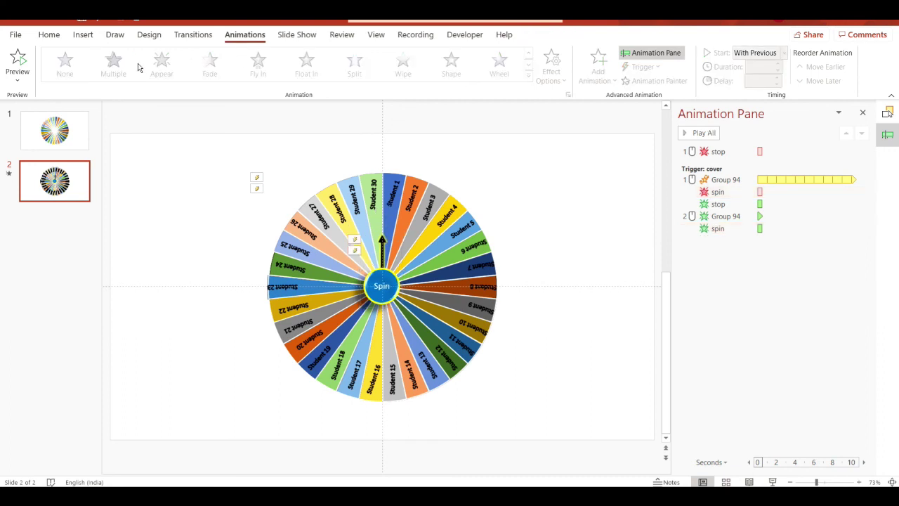
left_click(296, 34)
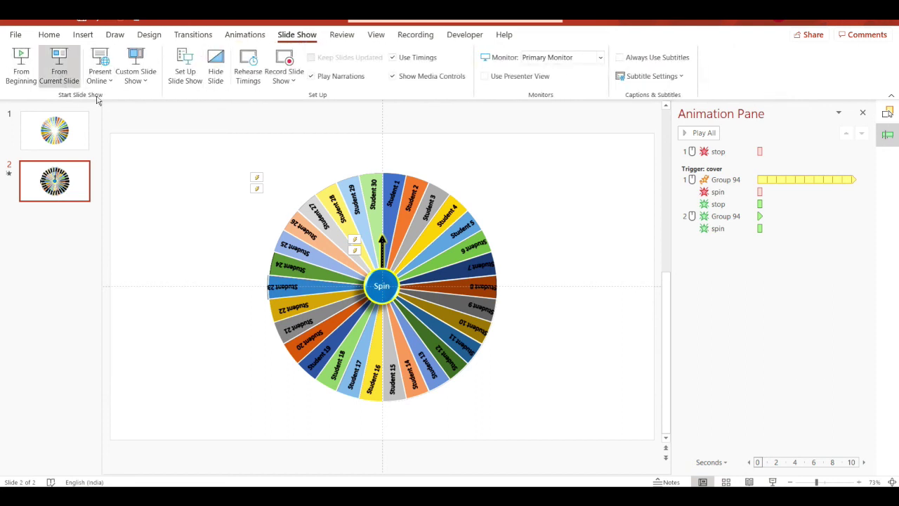
Play the slide show from the current slide, clicking the centre button to spin and stop the wheel repeatedly.
left_click(62, 67)
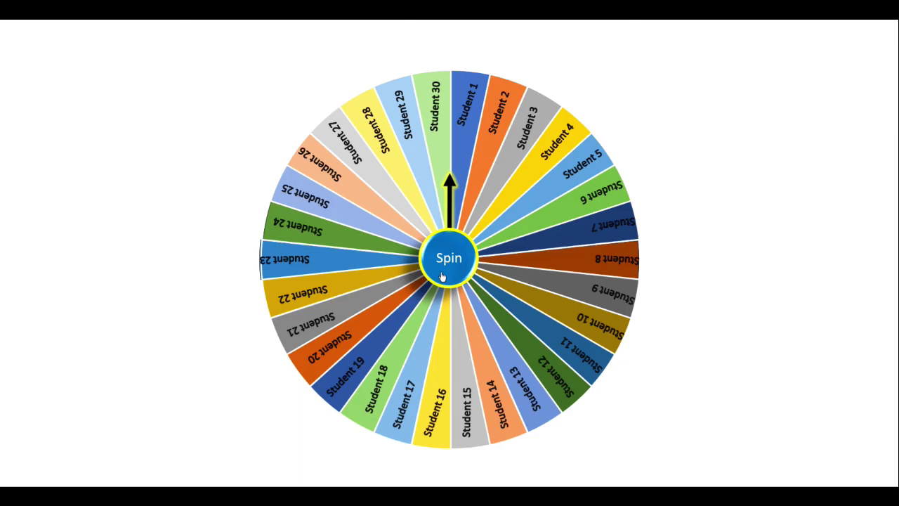
left_click(442, 276)
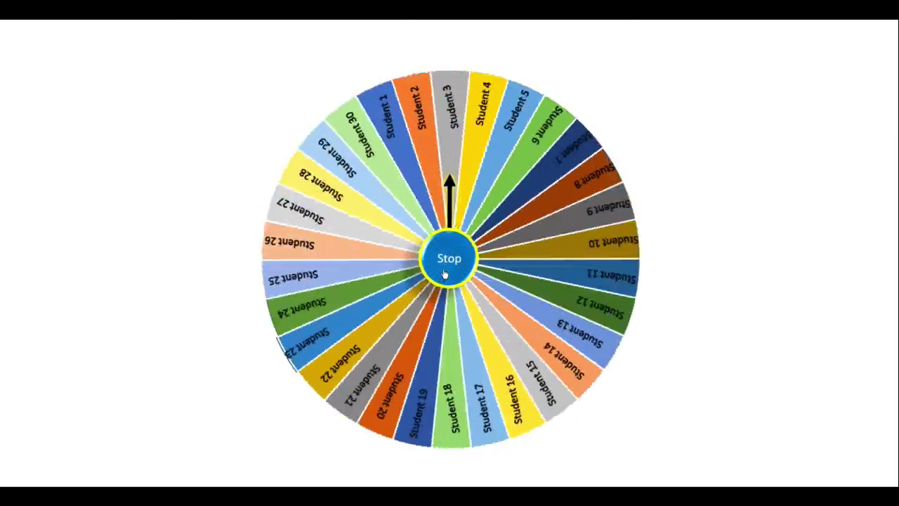
left_click(444, 275)
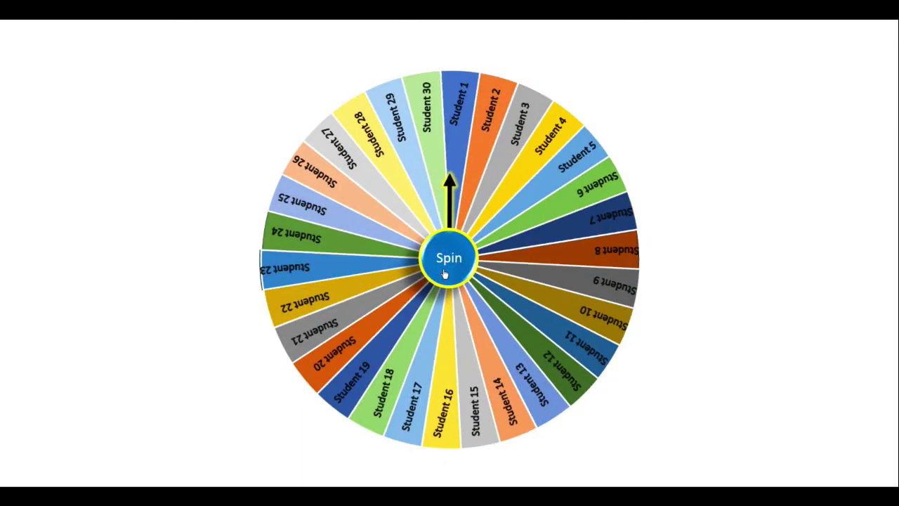
left_click(443, 270)
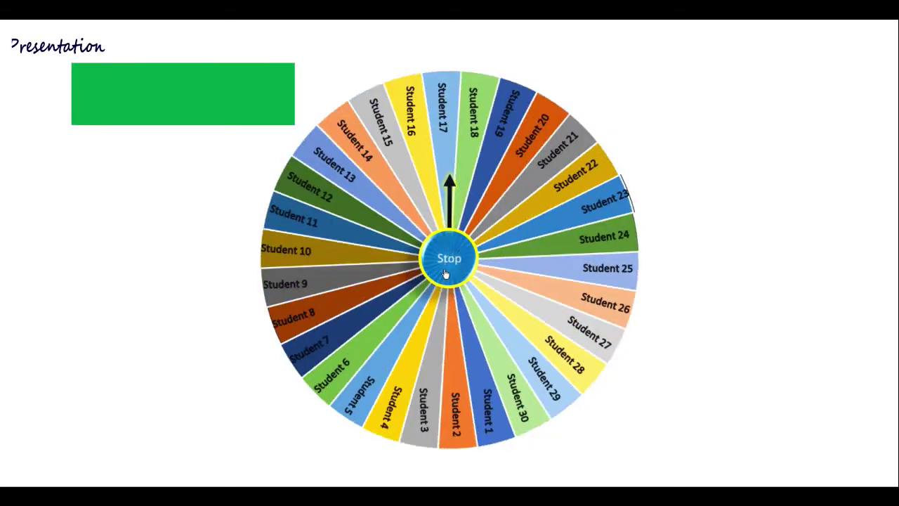
left_click(444, 274)
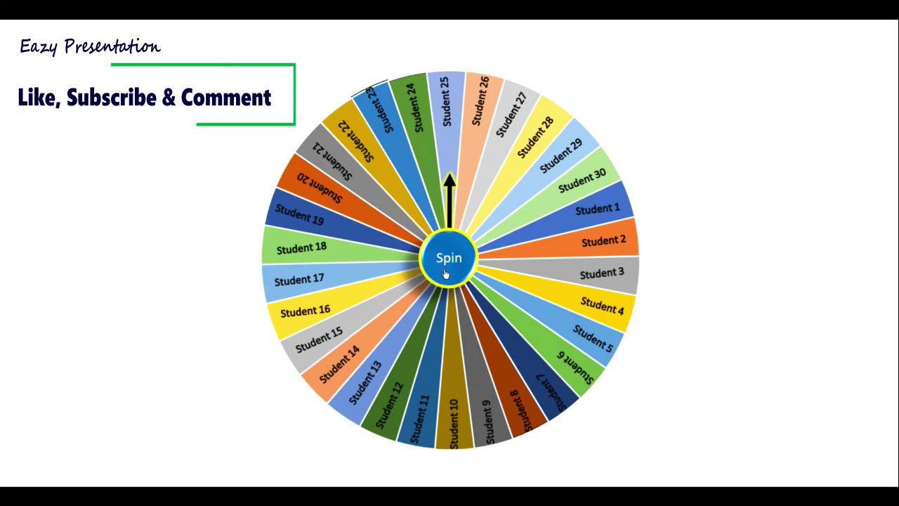
left_click(445, 274)
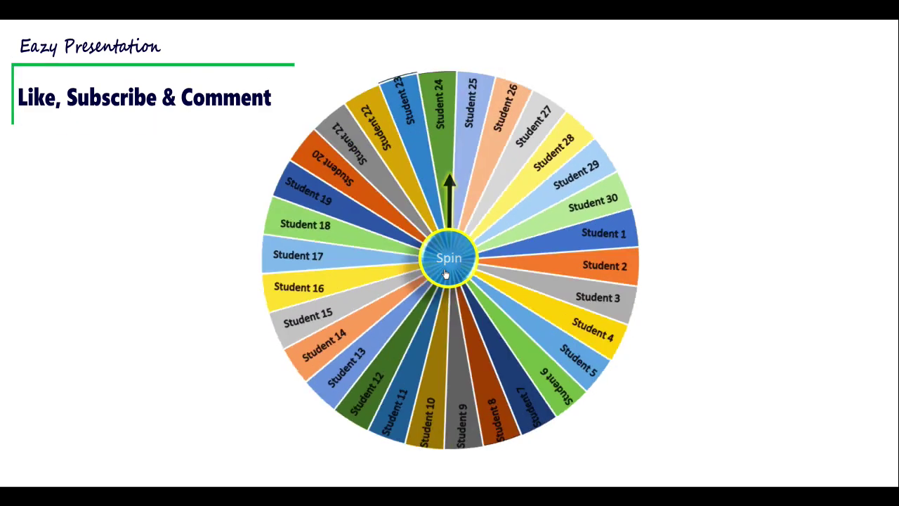